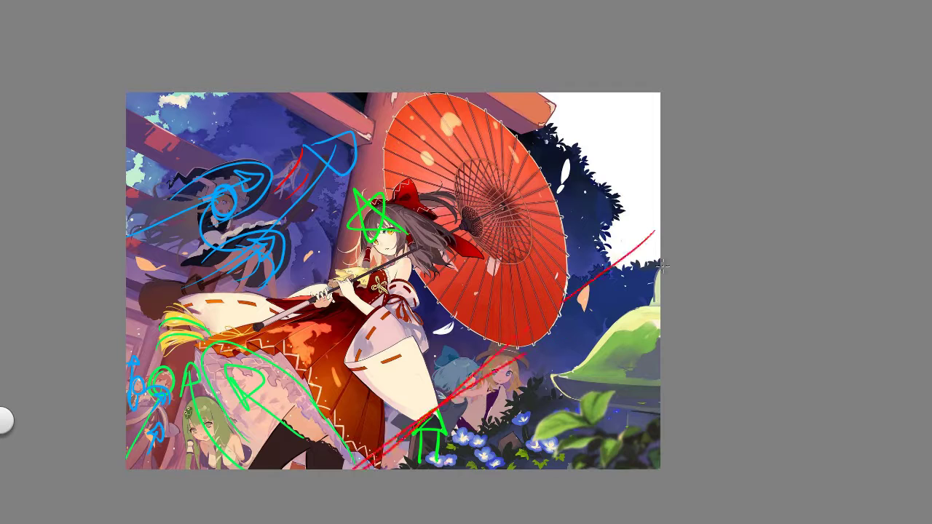
# Undo the red diagonal line at the illustration's lower right, and try a red diagonal guideline through the parasol and its handle.
pyautogui.hotkey('ctrl', 'z')
pyautogui.press('space')
pyautogui.moveTo(335, 212); pyautogui.dragTo(257, 263)
pyautogui.moveTo(520, 195); pyautogui.dragTo(78, 492)
pyautogui.moveTo(413, 160)
pyautogui.mouseDown()
pyautogui.moveTo(387, 184)
pyautogui.moveTo(428, 111)
pyautogui.mouseUp()
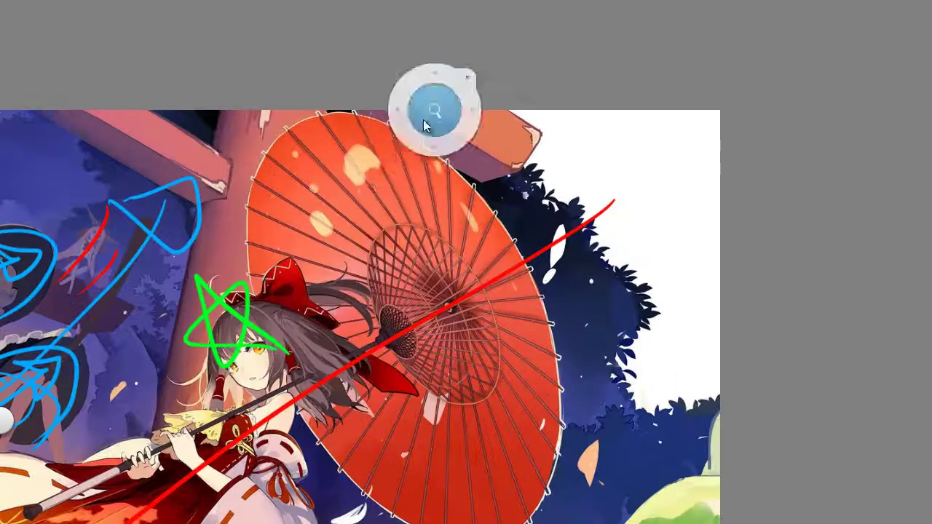
pyautogui.hotkey('ctrl', 'z')
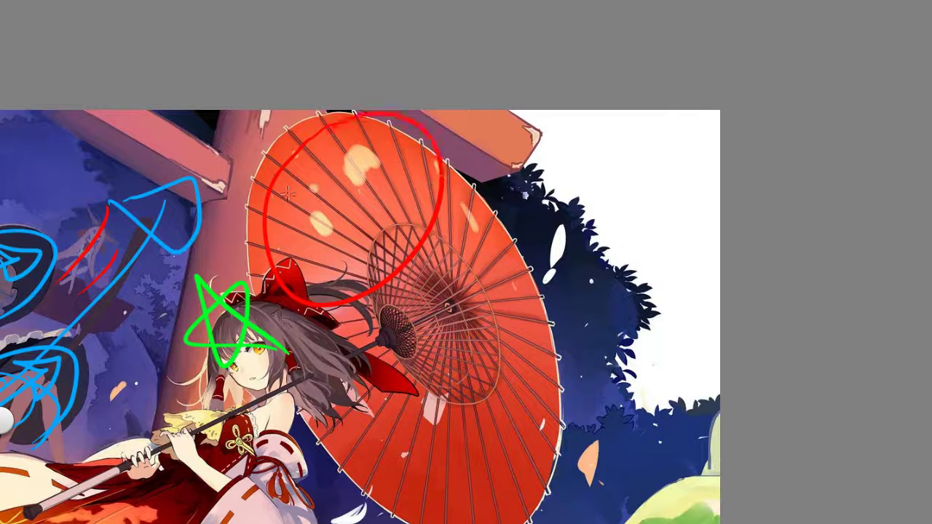
# Show the interface, pick a yellow-green brush colour (R 216, G 255, B 0) and handwrite "WARM" across the parasol's upper part.
pyautogui.press('Tab')
pyautogui.click(876, 75)
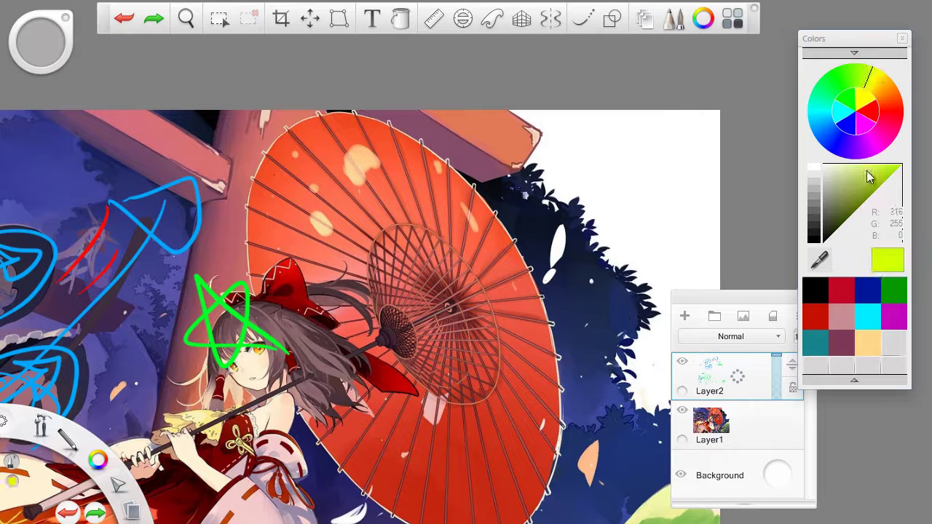
pyautogui.moveTo(240, 230)
pyautogui.mouseDown()
pyautogui.moveTo(273, 221)
pyautogui.moveTo(299, 188)
pyautogui.moveTo(359, 205)
pyautogui.moveTo(401, 175)
pyautogui.moveTo(474, 189)
pyautogui.mouseUp()
# Pick a blue brush colour (R 0, G 66, B 255) and handwrite "COOL" across the parasol's lower part.
pyautogui.press('space')
pyautogui.moveTo(317, 345)
pyautogui.mouseDown()
pyautogui.moveTo(315, 276)
pyautogui.moveTo(300, 240)
pyautogui.mouseUp()
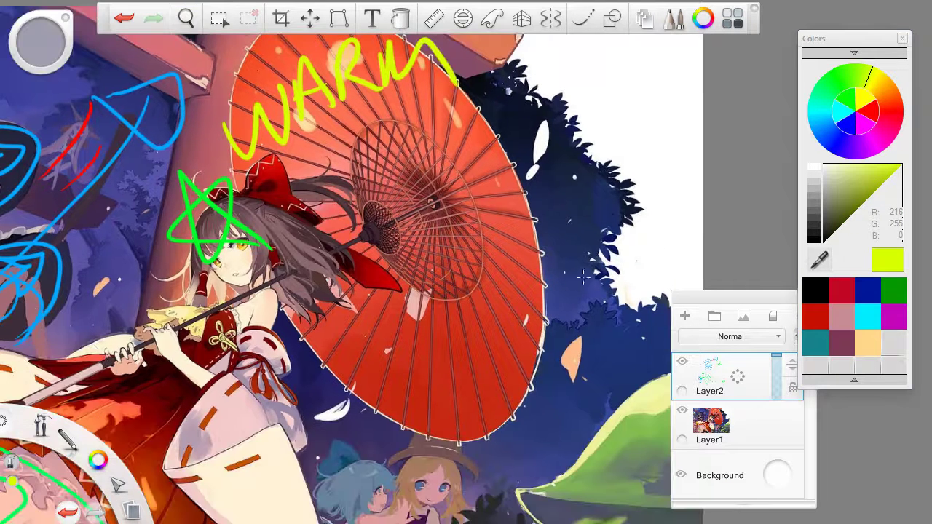
pyautogui.click(827, 139)
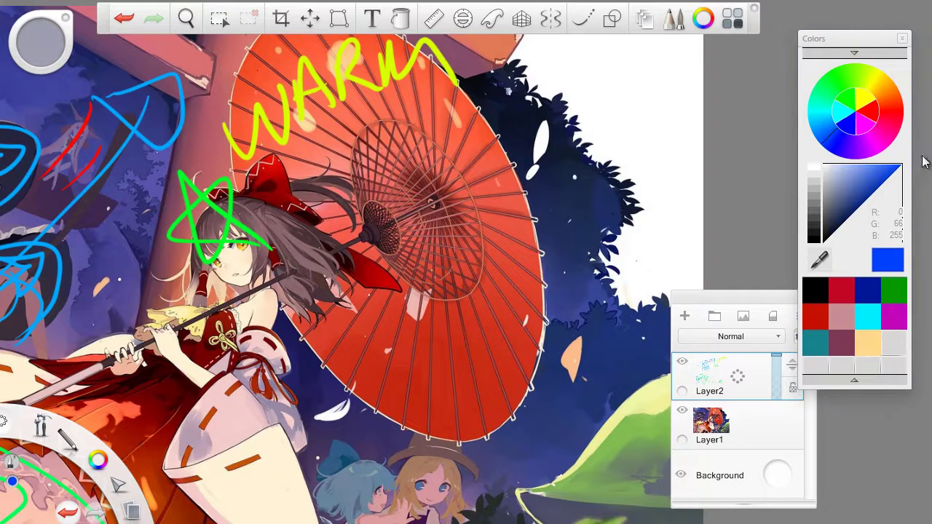
pyautogui.press('space')
pyautogui.moveTo(350, 329)
pyautogui.mouseDown()
pyautogui.moveTo(376, 299)
pyautogui.moveTo(425, 354)
pyautogui.mouseUp()
pyautogui.moveTo(443, 295); pyautogui.dragTo(579, 276)
# Handwrite "Flow" in blue on the white sky in the illustration's upper right corner and draw a box around it.
pyautogui.click(185, 18)
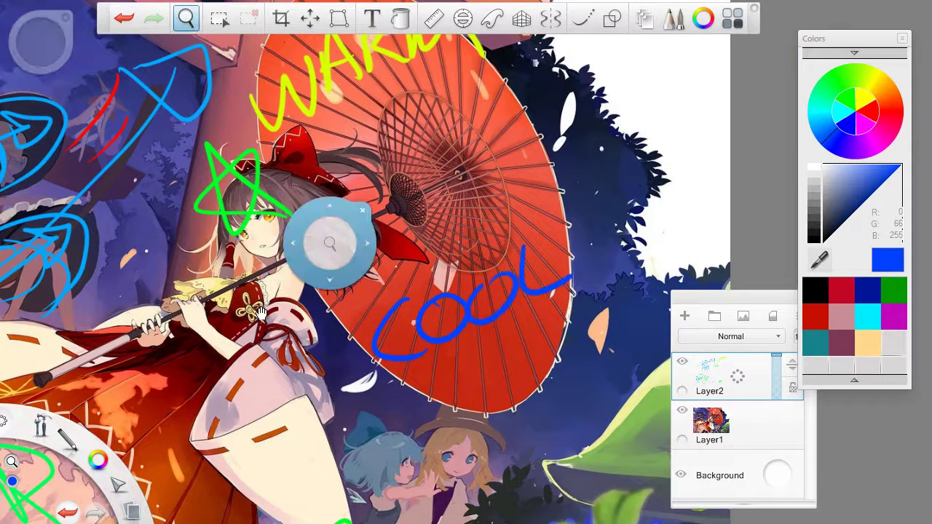
pyautogui.moveTo(313, 241); pyautogui.dragTo(406, 194)
pyautogui.press('space')
pyautogui.moveTo(476, 255)
pyautogui.mouseDown()
pyautogui.moveTo(402, 296)
pyautogui.moveTo(316, 320)
pyautogui.mouseUp()
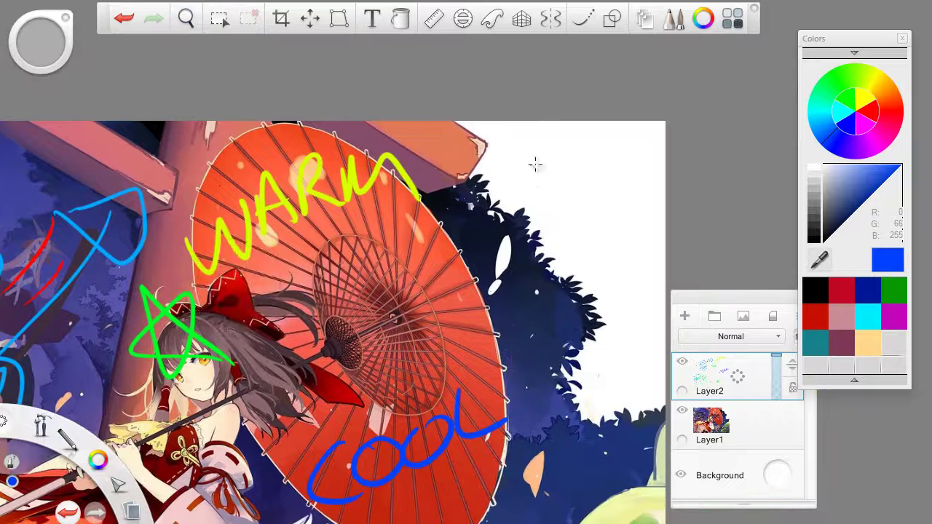
pyautogui.moveTo(492, 148); pyautogui.dragTo(635, 138)
pyautogui.moveTo(514, 164); pyautogui.dragTo(515, 201)
pyautogui.moveTo(513, 164)
pyautogui.mouseDown()
pyautogui.moveTo(541, 162)
pyautogui.moveTo(549, 201)
pyautogui.moveTo(581, 181)
pyautogui.mouseUp()
pyautogui.moveTo(595, 175); pyautogui.dragTo(635, 169)
pyautogui.moveTo(495, 150)
pyautogui.mouseDown()
pyautogui.moveTo(496, 218)
pyautogui.moveTo(645, 219)
pyautogui.mouseUp()
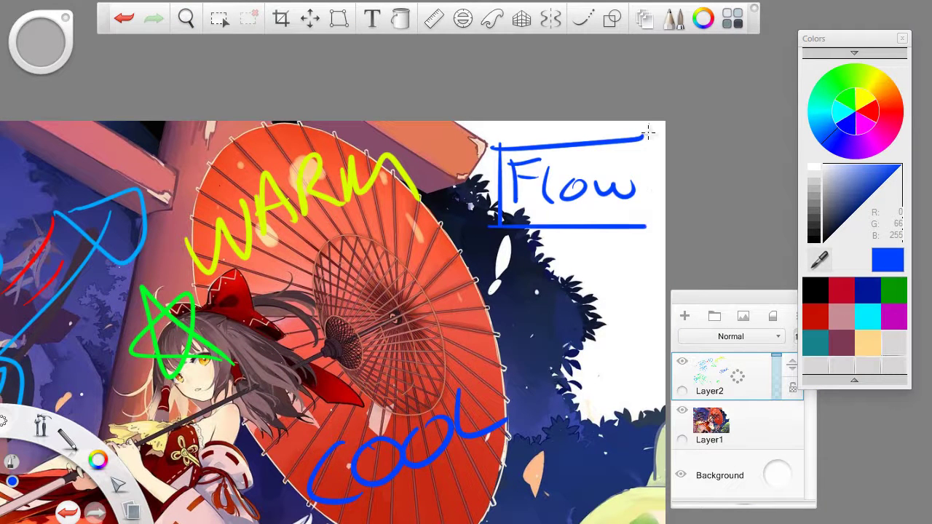
pyautogui.moveTo(645, 135); pyautogui.dragTo(647, 244)
# Examine the whole annotated illustration and how its notes and arrows relate to the central character and parasol.
pyautogui.moveTo(441, 263)
pyautogui.mouseDown()
pyautogui.moveTo(502, 263)
pyautogui.moveTo(535, 218)
pyautogui.mouseUp()
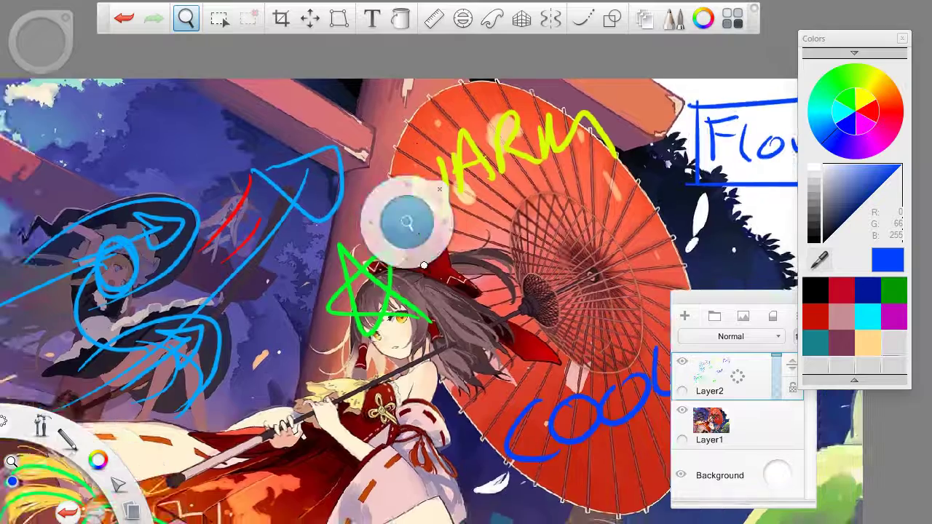
pyautogui.moveTo(408, 222); pyautogui.dragTo(400, 297)
pyautogui.moveTo(350, 351); pyautogui.dragTo(397, 275)
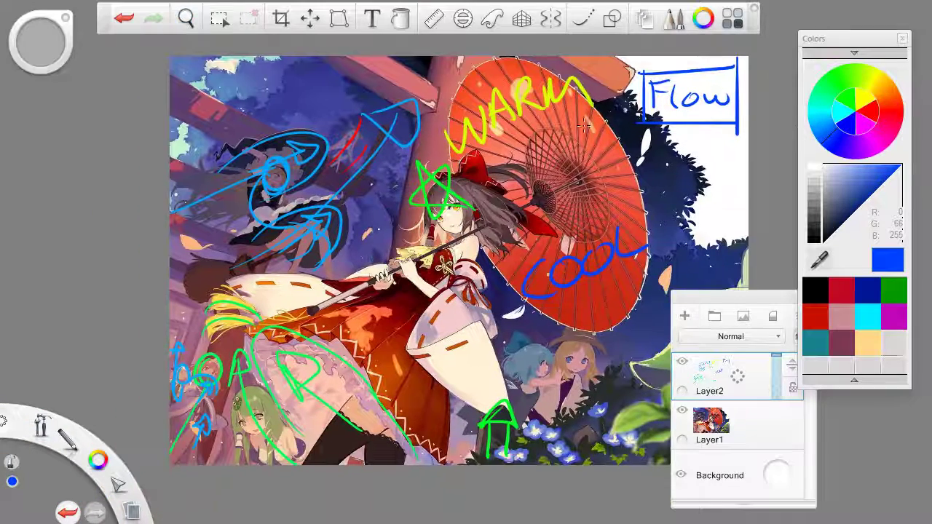
pyautogui.press('space')
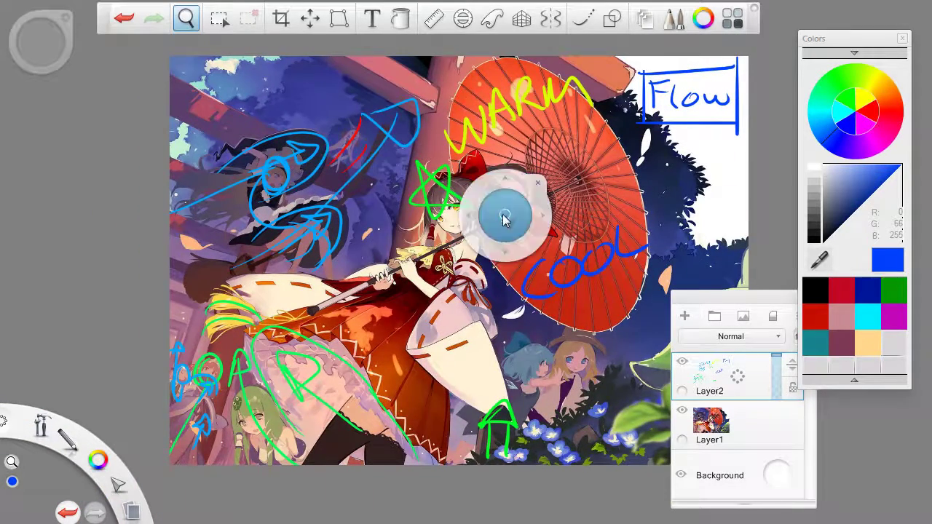
pyautogui.moveTo(505, 217); pyautogui.dragTo(507, 254)
pyautogui.moveTo(399, 320); pyautogui.dragTo(318, 383)
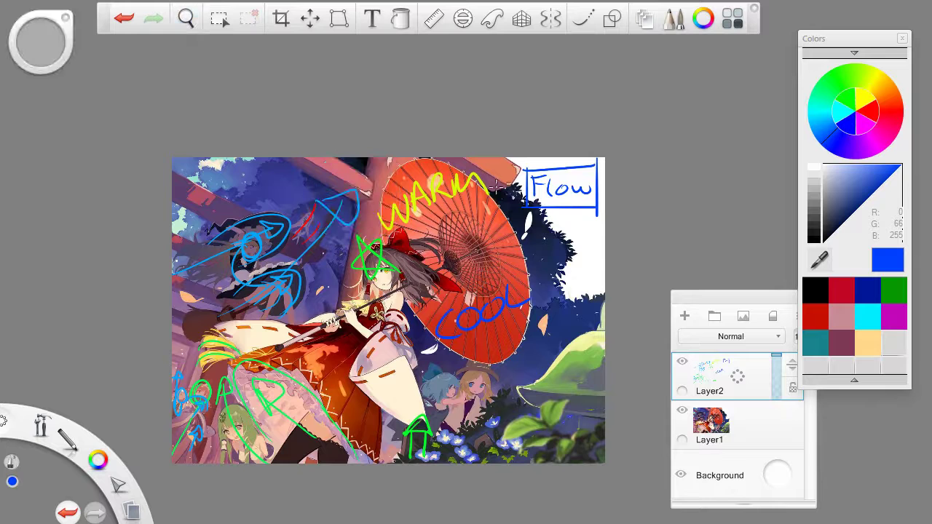
pyautogui.press('space')
pyautogui.moveTo(514, 247); pyautogui.dragTo(548, 203)
pyautogui.press('space')
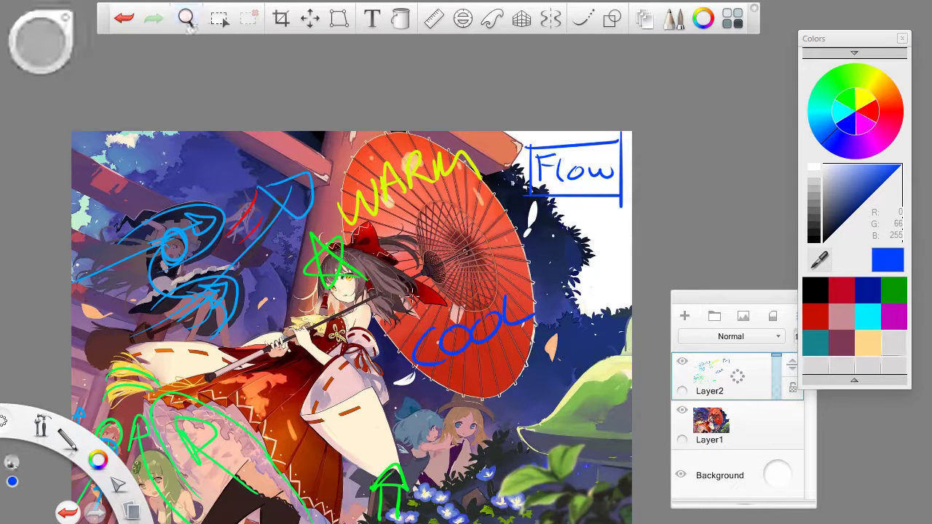
pyautogui.press('space')
pyautogui.moveTo(401, 371); pyautogui.dragTo(328, 301)
pyautogui.moveTo(323, 141); pyautogui.dragTo(302, 259)
# Pick magenta (R 221, G 0, B 255) and draw curved flow arrows from the broom up to the witch and over to the parasol's top.
pyautogui.moveTo(892, 131); pyautogui.dragTo(871, 152)
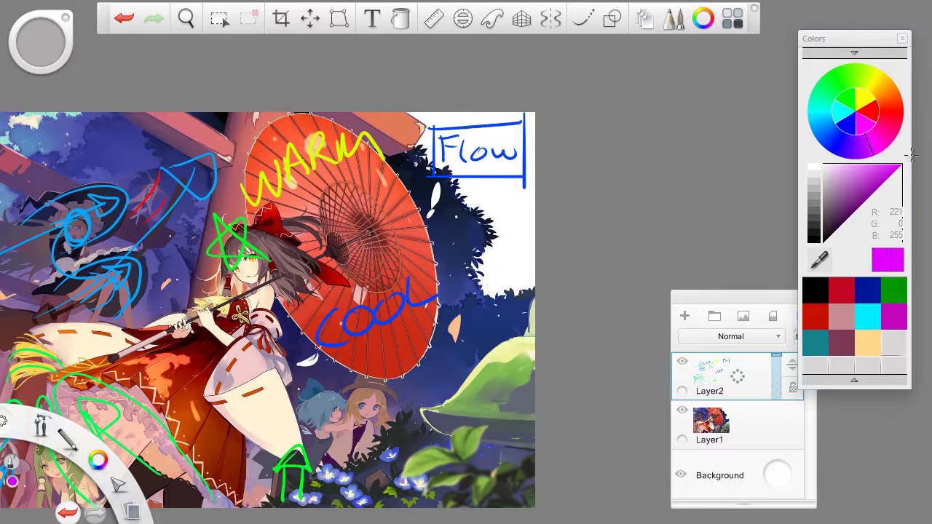
pyautogui.press('space')
pyautogui.moveTo(171, 267); pyautogui.dragTo(322, 223)
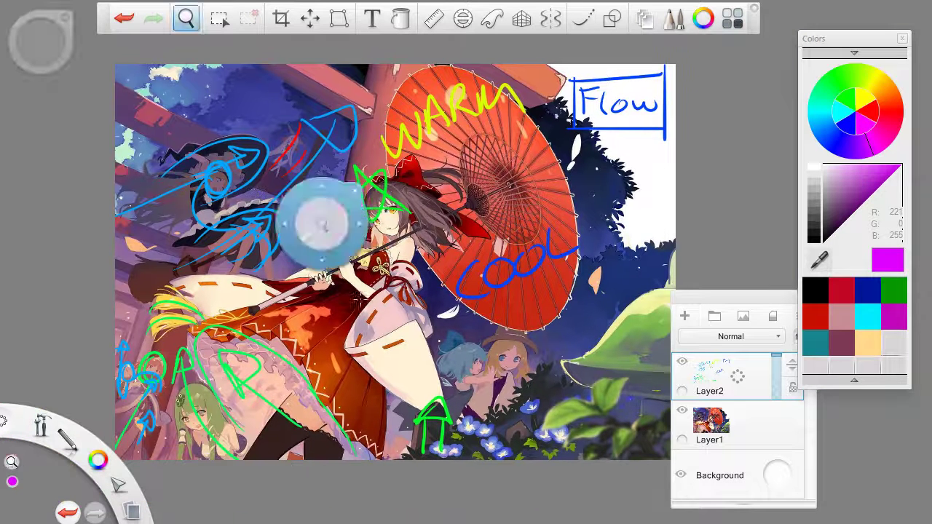
pyautogui.moveTo(374, 446); pyautogui.dragTo(200, 313)
pyautogui.hotkey('ctrl', 'z')
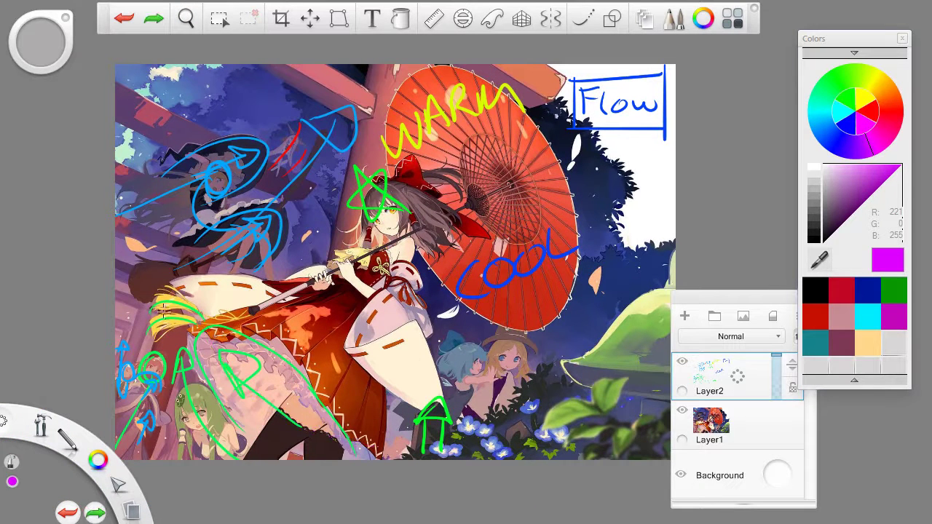
pyautogui.moveTo(193, 180); pyautogui.dragTo(199, 158)
pyautogui.moveTo(159, 185); pyautogui.dragTo(218, 212)
pyautogui.press('space')
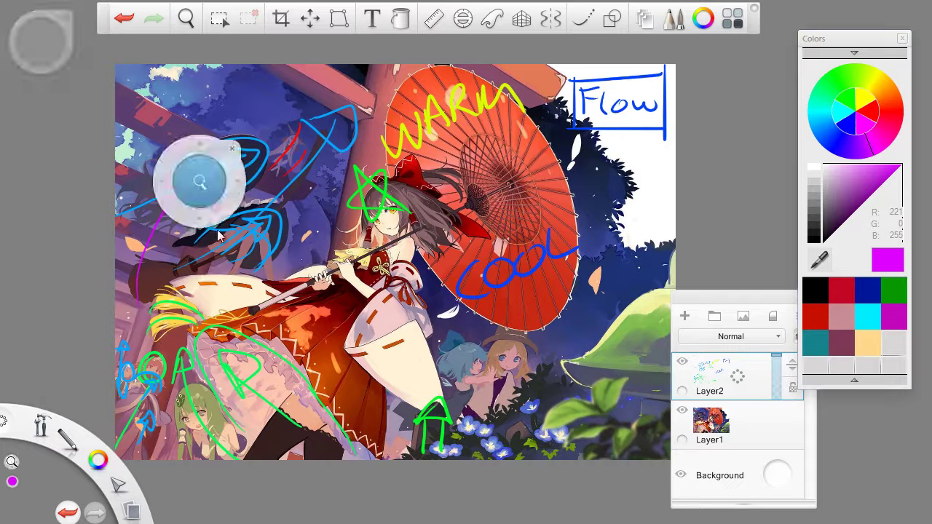
pyautogui.moveTo(182, 136)
pyautogui.mouseDown()
pyautogui.moveTo(313, 89)
pyautogui.moveTo(405, 81)
pyautogui.mouseUp()
pyautogui.moveTo(399, 66)
pyautogui.mouseDown()
pyautogui.moveTo(402, 107)
pyautogui.moveTo(439, 80)
pyautogui.mouseUp()
# Continue the magenta flow with a curved arrow from the parasol's top down along its outer right side.
pyautogui.press('space')
pyautogui.moveTo(482, 164); pyautogui.dragTo(349, 196)
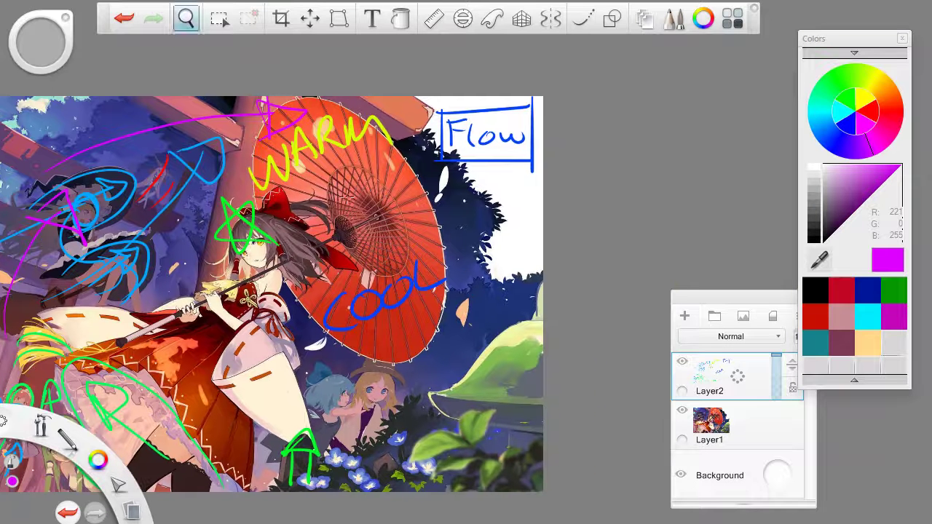
pyautogui.moveTo(383, 112)
pyautogui.mouseDown()
pyautogui.moveTo(425, 142)
pyautogui.moveTo(486, 283)
pyautogui.mouseUp()
pyautogui.moveTo(453, 253); pyautogui.dragTo(506, 288)
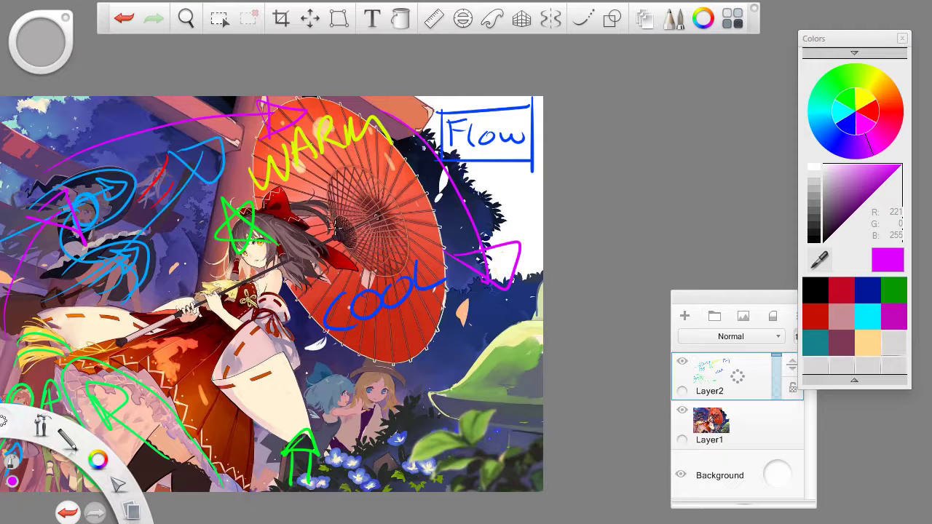
# Handwrite "MID" on the parasol's centre and "BG" over the upper-left background in magenta.
pyautogui.moveTo(329, 238)
pyautogui.mouseDown()
pyautogui.moveTo(373, 212)
pyautogui.moveTo(371, 221)
pyautogui.mouseUp()
pyautogui.press('space')
pyautogui.moveTo(262, 260); pyautogui.dragTo(405, 258)
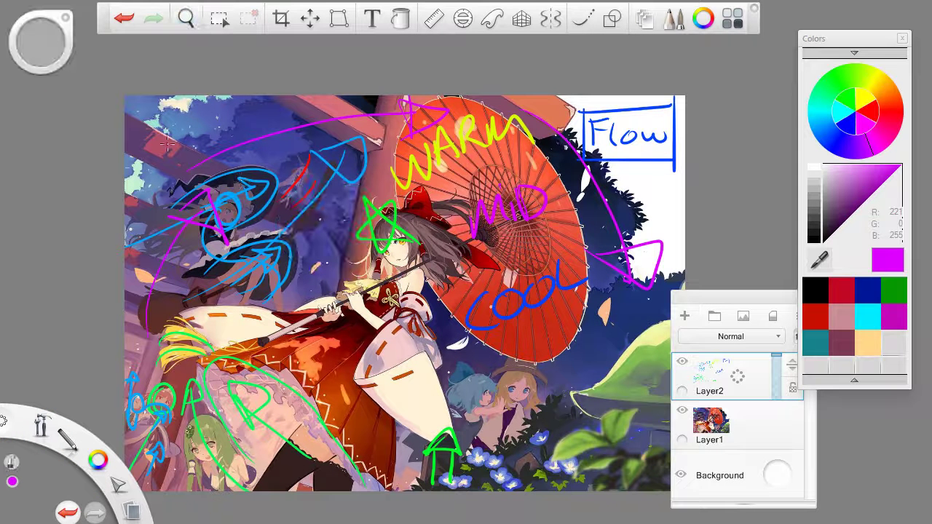
pyautogui.moveTo(170, 148)
pyautogui.mouseDown()
pyautogui.moveTo(189, 119)
pyautogui.moveTo(194, 145)
pyautogui.mouseUp()
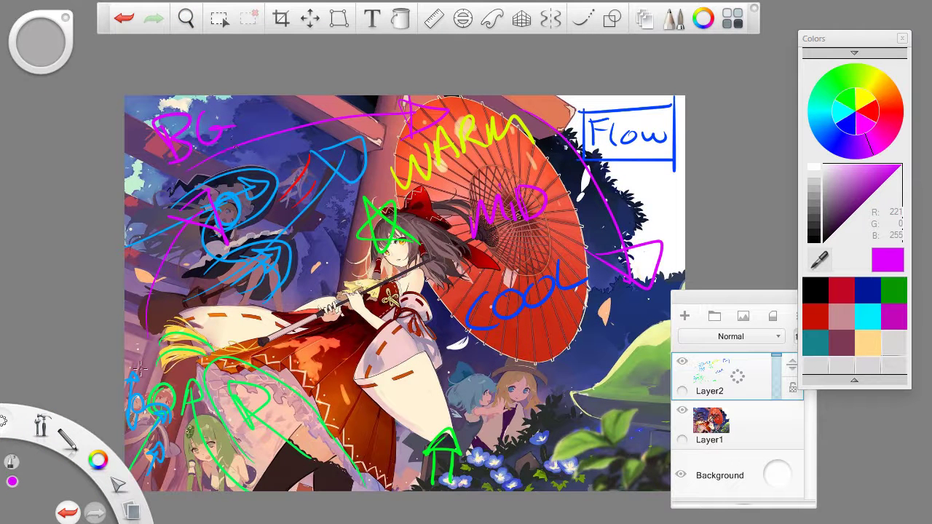
# Try circling the figure at the illustration's lower left and the small figure beside the witch, and undo both circles.
pyautogui.moveTo(135, 375)
pyautogui.mouseDown()
pyautogui.moveTo(169, 384)
pyautogui.moveTo(144, 369)
pyautogui.mouseUp()
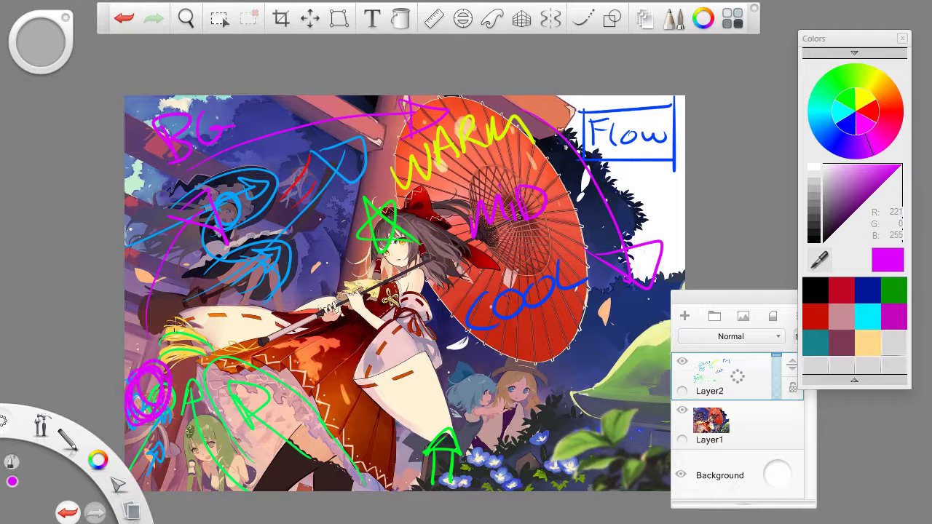
pyautogui.hotkey('ctrl', 'z')
pyautogui.press('space')
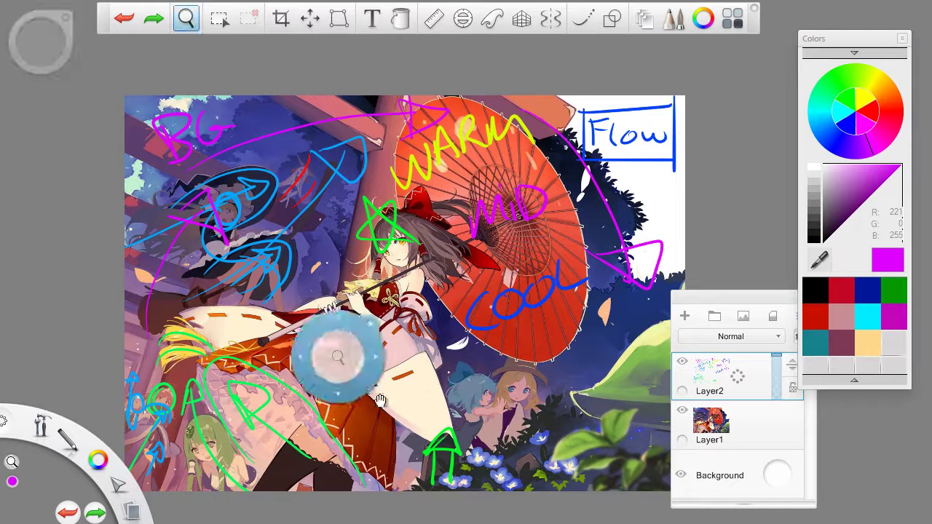
pyautogui.moveTo(340, 359); pyautogui.dragTo(190, 380)
pyautogui.moveTo(234, 251); pyautogui.dragTo(362, 188)
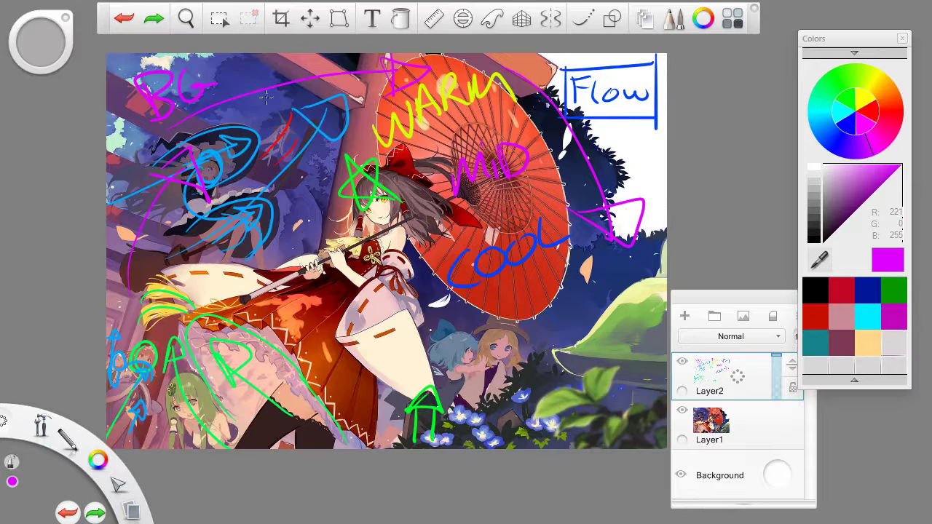
pyautogui.moveTo(240, 211); pyautogui.dragTo(135, 241)
pyautogui.moveTo(190, 141); pyautogui.dragTo(178, 211)
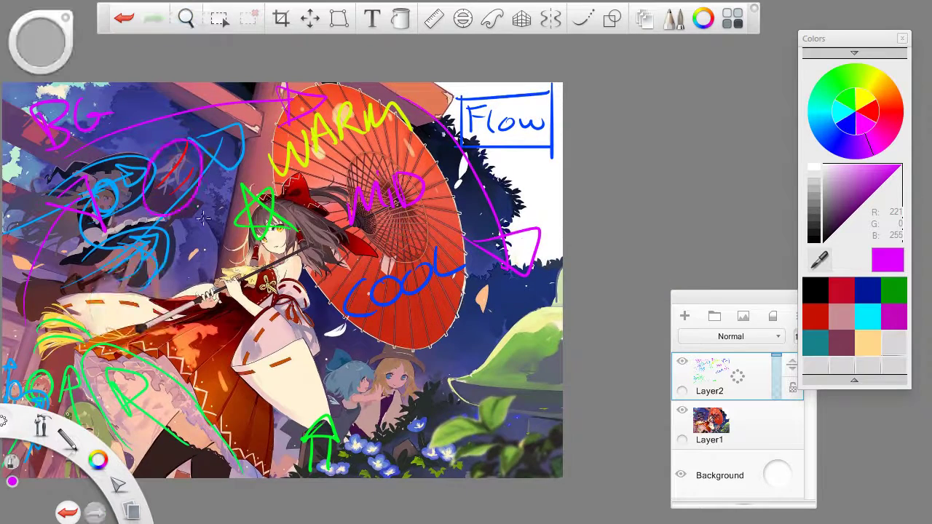
pyautogui.hotkey('ctrl', 'z')
# Try magenta marks over the two girls below the parasol and on the parasol's lower edge, and undo them.
pyautogui.press('space')
pyautogui.moveTo(330, 321)
pyautogui.mouseDown()
pyautogui.moveTo(306, 367)
pyautogui.moveTo(324, 322)
pyautogui.mouseUp()
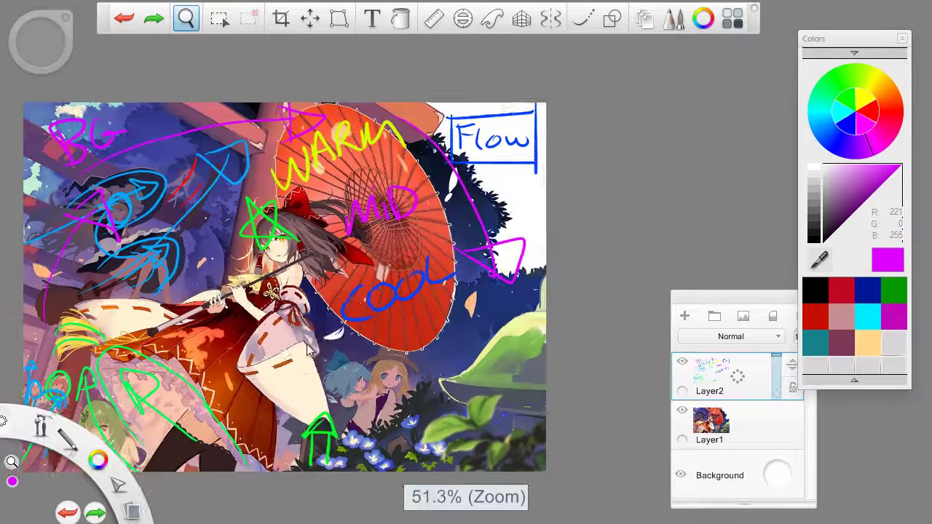
pyautogui.moveTo(487, 213); pyautogui.dragTo(408, 207)
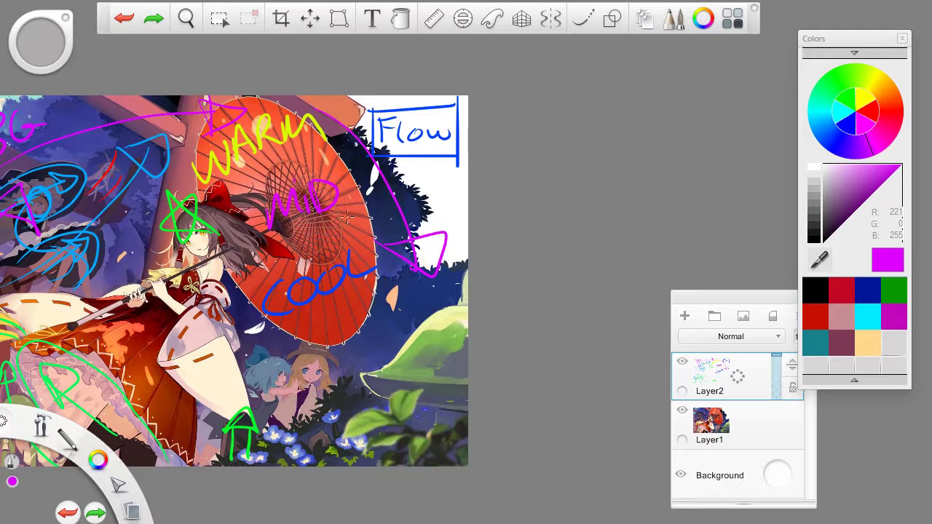
pyautogui.moveTo(273, 322); pyautogui.dragTo(272, 370)
pyautogui.moveTo(244, 345)
pyautogui.mouseDown()
pyautogui.moveTo(284, 358)
pyautogui.moveTo(246, 346)
pyautogui.mouseUp()
pyautogui.hotkey('ctrl', 'z')
pyautogui.hotkey('ctrl', 'z')
pyautogui.moveTo(321, 295)
pyautogui.mouseDown()
pyautogui.moveTo(322, 344)
pyautogui.moveTo(291, 332)
pyautogui.mouseUp()
pyautogui.hotkey('ctrl', 'z')
pyautogui.hotkey('ctrl', 'z')
# Try extending the flow with a curved magenta arrow down to the green lantern roof, and undo it.
pyautogui.press('space')
pyautogui.moveTo(343, 308); pyautogui.dragTo(314, 295)
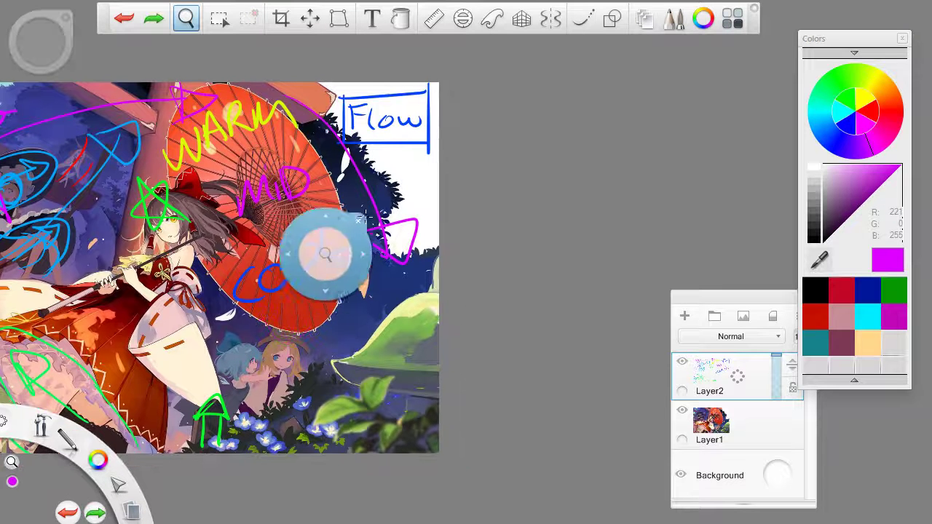
pyautogui.moveTo(371, 176)
pyautogui.mouseDown()
pyautogui.moveTo(408, 315)
pyautogui.moveTo(398, 337)
pyautogui.mouseUp()
pyautogui.moveTo(416, 307)
pyautogui.mouseDown()
pyautogui.moveTo(434, 306)
pyautogui.moveTo(367, 321)
pyautogui.mouseUp()
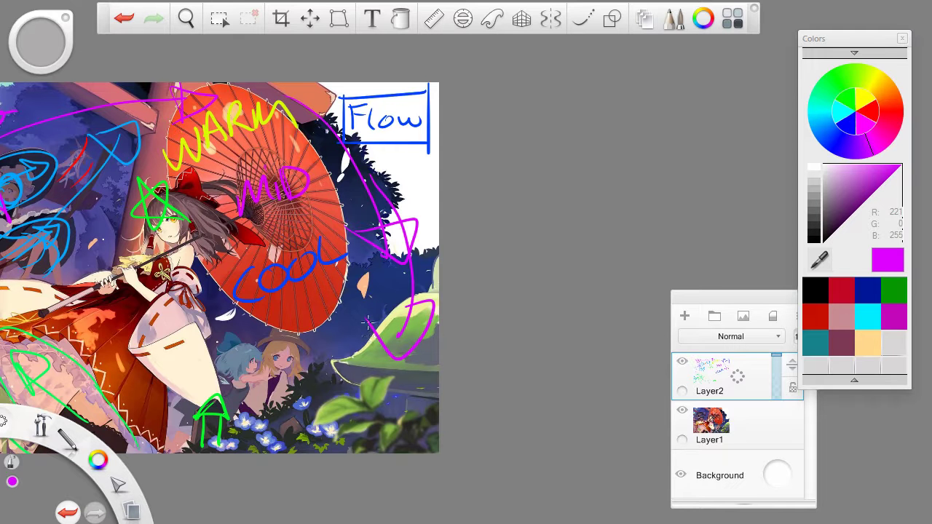
pyautogui.hotkey('ctrl', 'z')
pyautogui.hotkey('ctrl', 'z')
# Draw a magenta arrow along the green lantern roof's lower edge, pointing towards the two girls.
pyautogui.press('space')
pyautogui.moveTo(407, 295); pyautogui.dragTo(454, 257)
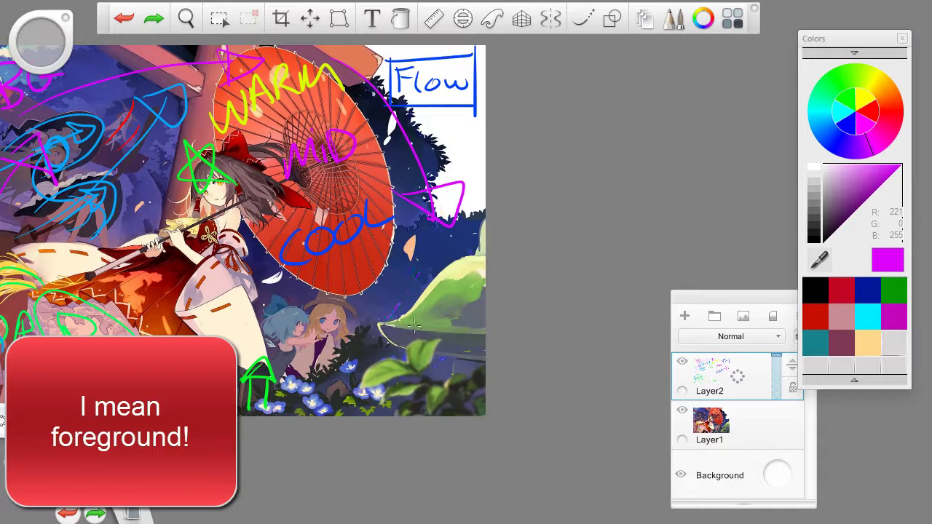
pyautogui.press('space')
pyautogui.moveTo(412, 281); pyautogui.dragTo(461, 125)
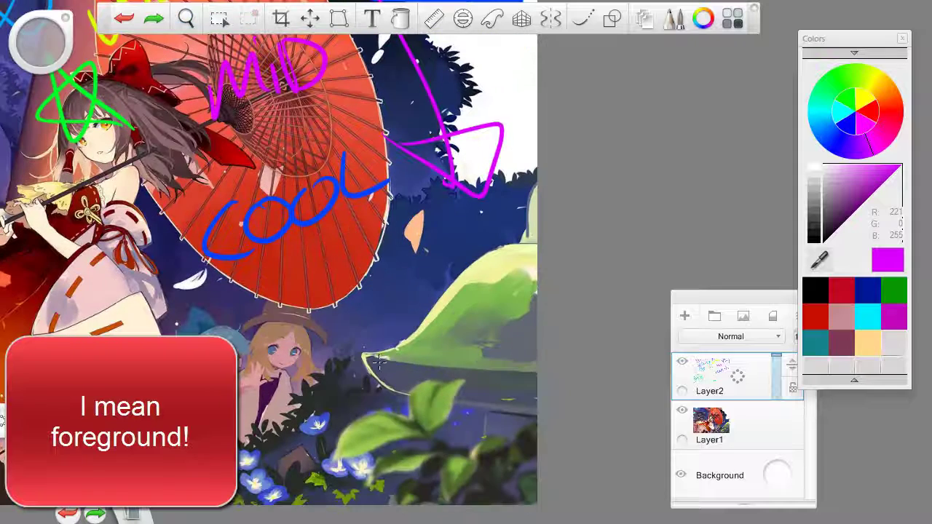
pyautogui.moveTo(362, 352); pyautogui.dragTo(391, 373)
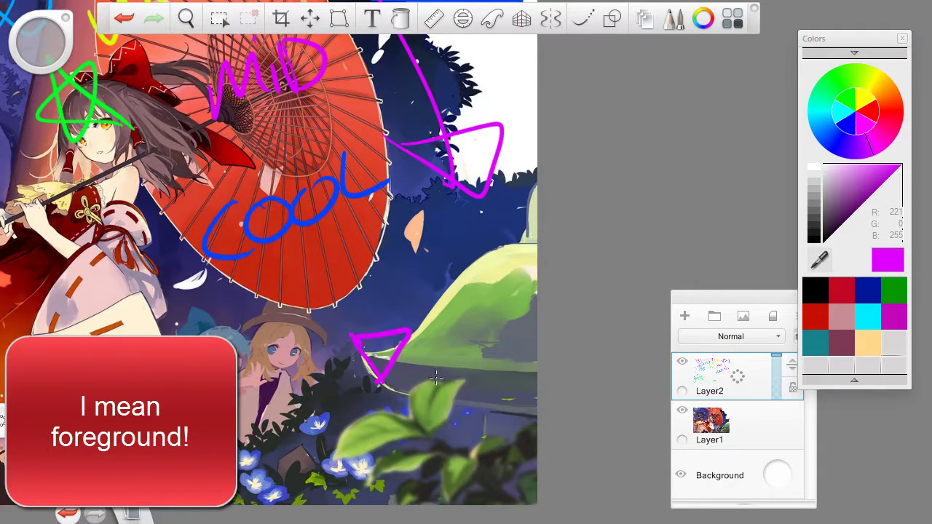
# Try further magenta strokes near the main character and along the lantern roof's slope, and undo them.
pyautogui.press('space')
pyautogui.moveTo(255, 267); pyautogui.dragTo(441, 332)
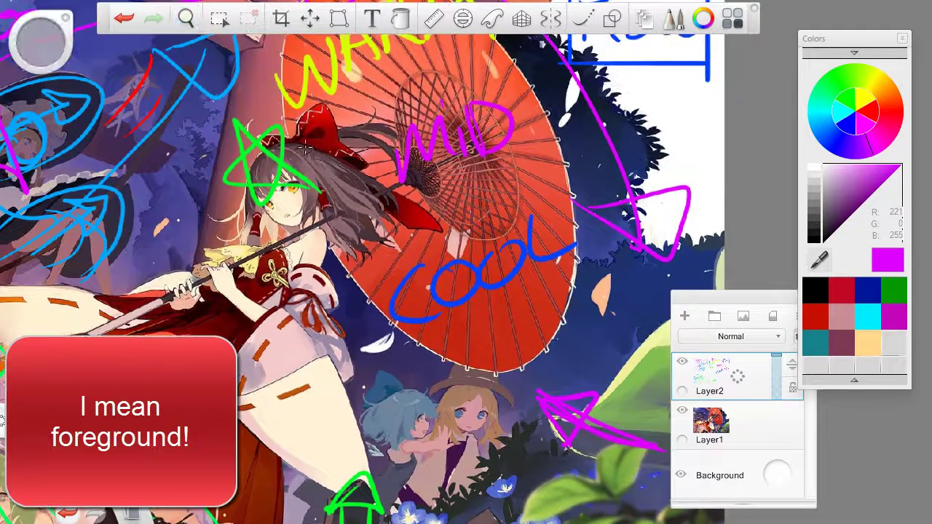
pyautogui.moveTo(217, 208); pyautogui.dragTo(221, 197)
pyautogui.hotkey('ctrl', 'z')
pyautogui.press('space')
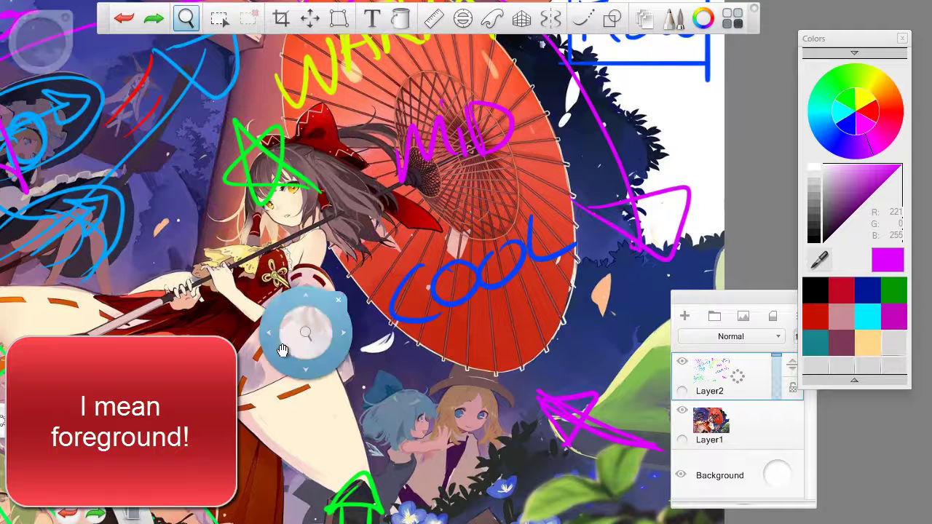
pyautogui.moveTo(309, 329); pyautogui.dragTo(197, 141)
pyautogui.moveTo(575, 117)
pyautogui.mouseDown()
pyautogui.moveTo(362, 337)
pyautogui.moveTo(426, 243)
pyautogui.moveTo(575, 284)
pyautogui.moveTo(378, 273)
pyautogui.moveTo(512, 410)
pyautogui.moveTo(570, 341)
pyautogui.moveTo(386, 267)
pyautogui.moveTo(502, 231)
pyautogui.mouseUp()
pyautogui.hotkey('ctrl', 'z')
pyautogui.hotkey('ctrl', 'z')
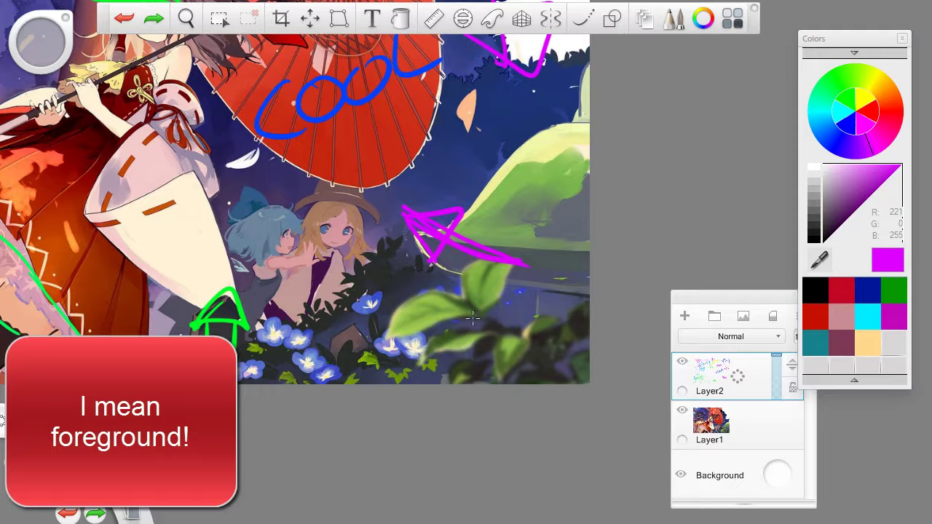
# Draw a long curved magenta arrow from the blurred foreground leaves up towards the two girls under the parasol.
pyautogui.moveTo(575, 377)
pyautogui.mouseDown()
pyautogui.moveTo(401, 237)
pyautogui.moveTo(404, 280)
pyautogui.mouseUp()
pyautogui.press('space')
pyautogui.moveTo(335, 318); pyautogui.dragTo(485, 411)
pyautogui.press('space')
pyautogui.moveTo(343, 288); pyautogui.dragTo(302, 229)
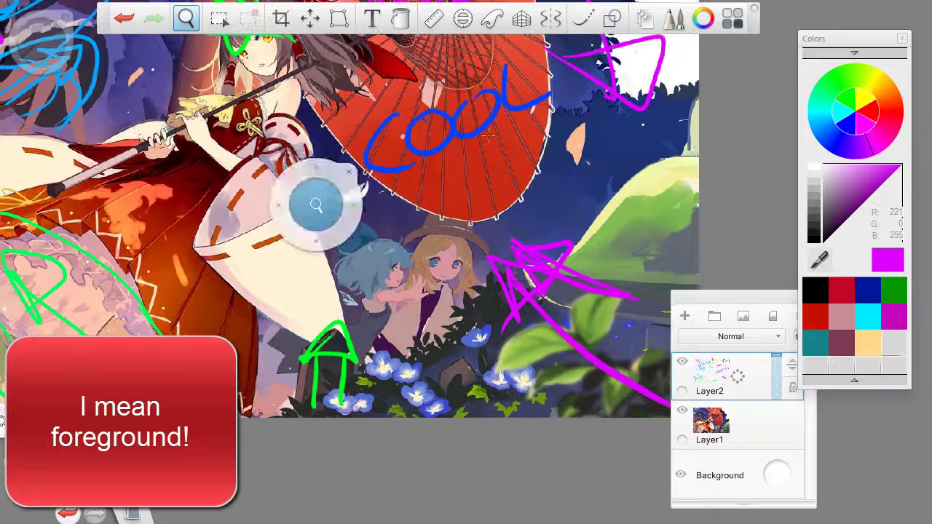
pyautogui.press('space')
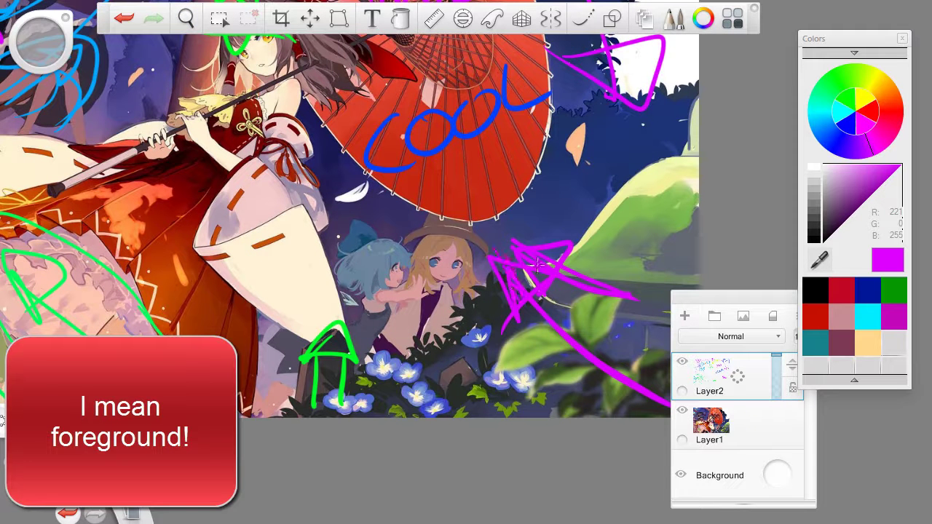
# Try further magenta strokes around the parasol's edge and the two girls, and undo them.
pyautogui.hotkey('ctrl', 'z')
pyautogui.moveTo(655, 191)
pyautogui.mouseDown()
pyautogui.moveTo(524, 212)
pyautogui.moveTo(575, 220)
pyautogui.mouseUp()
pyautogui.hotkey('ctrl', 'z')
pyautogui.press('space')
pyautogui.moveTo(335, 332)
pyautogui.mouseDown()
pyautogui.moveTo(401, 344)
pyautogui.moveTo(354, 384)
pyautogui.mouseUp()
pyautogui.hotkey('ctrl', 'z')
# Draw a small magenta arrow on the main character's large white sleeve.
pyautogui.press('space')
pyautogui.moveTo(279, 287); pyautogui.dragTo(381, 431)
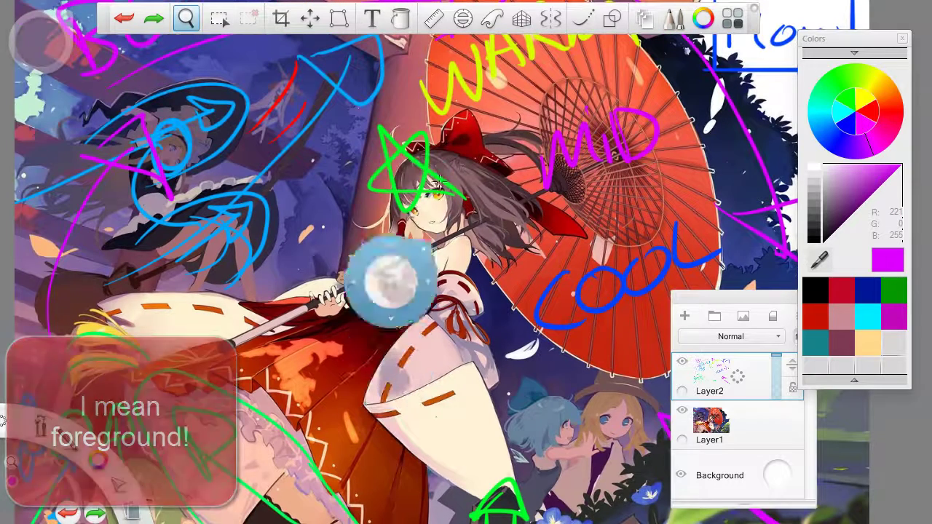
pyautogui.moveTo(467, 466)
pyautogui.mouseDown()
pyautogui.moveTo(451, 378)
pyautogui.moveTo(450, 417)
pyautogui.mouseUp()
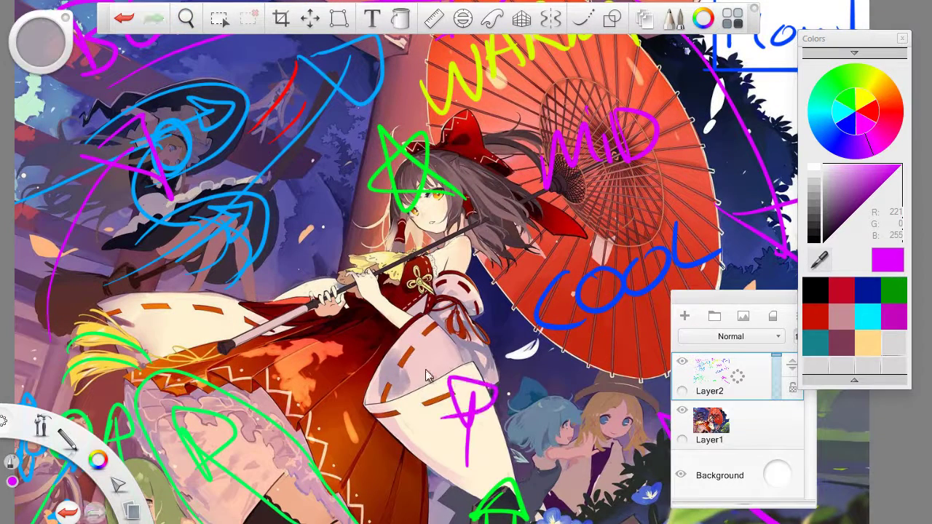
# Hide the illustration on Layer1 so only the annotations show on the white background.
pyautogui.press('space')
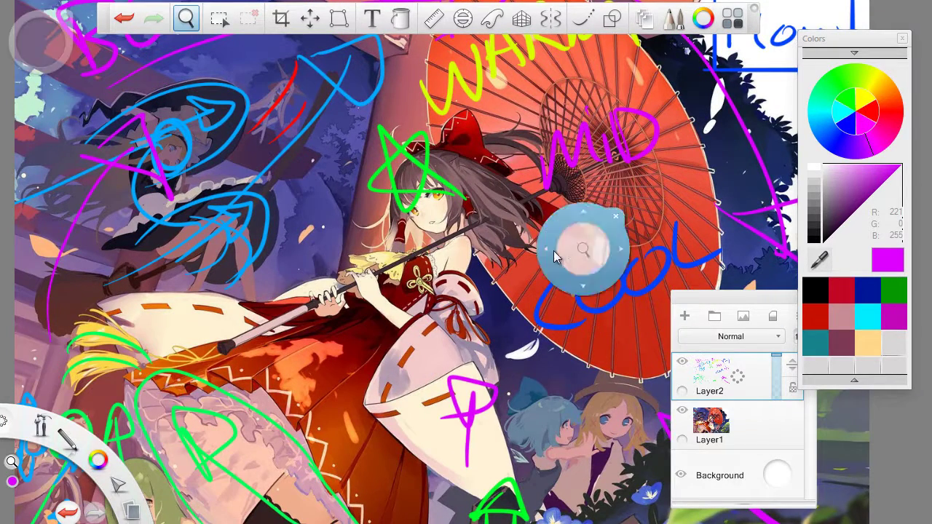
pyautogui.moveTo(555, 250); pyautogui.dragTo(590, 348)
pyautogui.click(681, 410)
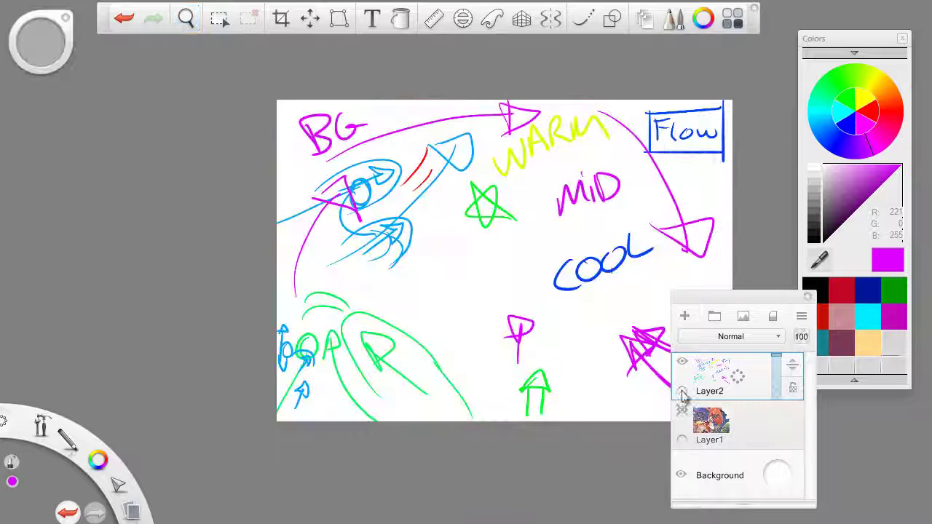
pyautogui.press('space')
pyautogui.moveTo(427, 404); pyautogui.dragTo(324, 434)
pyautogui.press('space')
# Try magenta strokes over the green arrow marks and along the curved flow arrow beside BG, and undo them.
pyautogui.moveTo(355, 383); pyautogui.dragTo(329, 399)
pyautogui.moveTo(497, 132)
pyautogui.mouseDown()
pyautogui.moveTo(233, 452)
pyautogui.moveTo(495, 149)
pyautogui.moveTo(543, 309)
pyautogui.moveTo(437, 150)
pyautogui.mouseUp()
pyautogui.hotkey('ctrl', 'z')
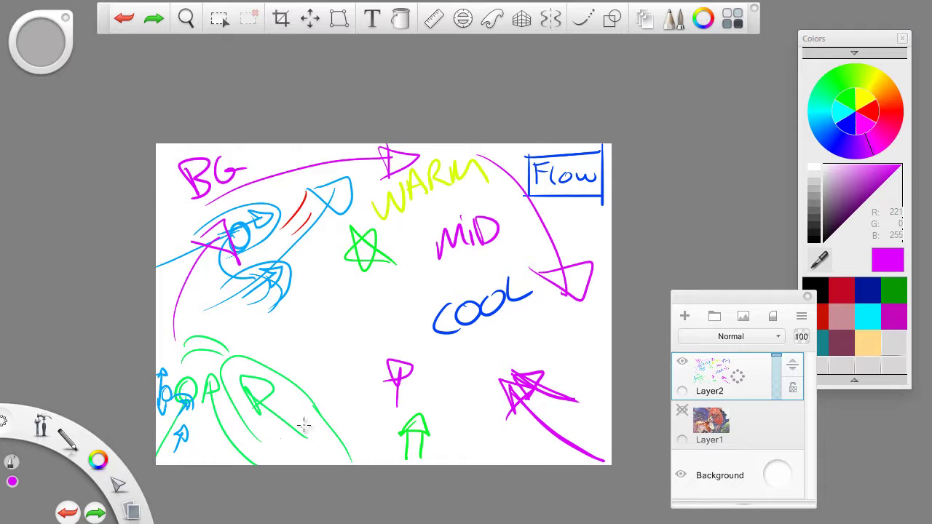
pyautogui.moveTo(281, 436)
pyautogui.mouseDown()
pyautogui.moveTo(232, 377)
pyautogui.moveTo(240, 397)
pyautogui.mouseUp()
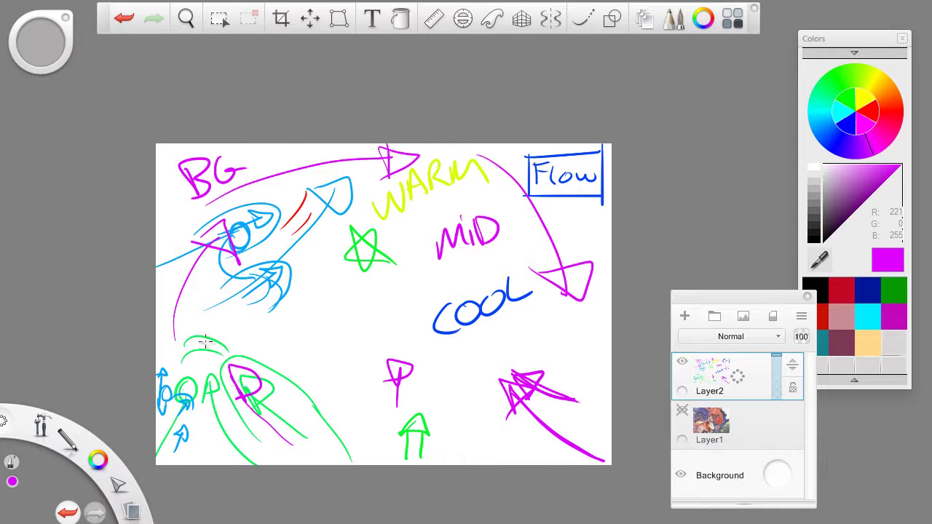
pyautogui.hotkey('ctrl', 'z')
pyautogui.moveTo(177, 333)
pyautogui.mouseDown()
pyautogui.moveTo(246, 224)
pyautogui.moveTo(435, 172)
pyautogui.mouseUp()
pyautogui.hotkey('ctrl', 'z')
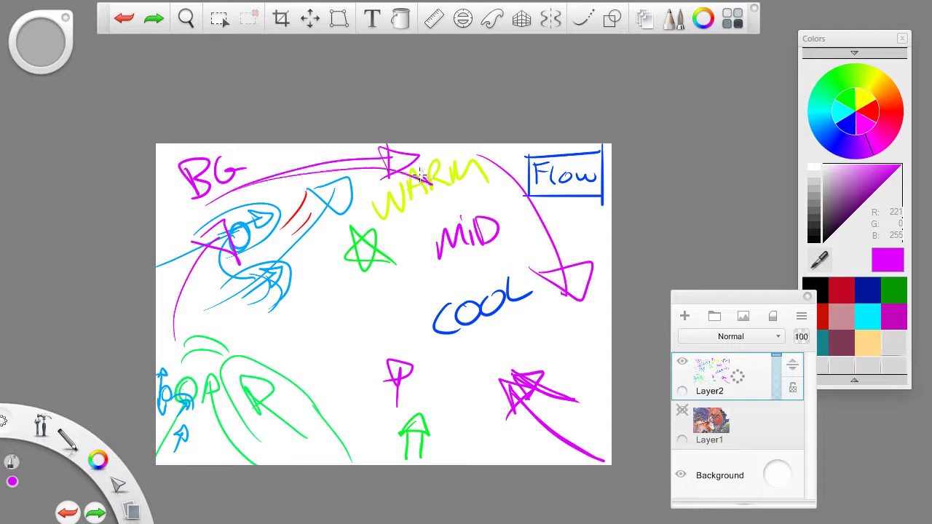
pyautogui.hotkey('ctrl', 'z')
# Try magenta circles around the COOL note and the green star, and undo them.
pyautogui.moveTo(355, 217); pyautogui.dragTo(450, 144)
pyautogui.hotkey('ctrl', 'z')
pyautogui.moveTo(484, 257); pyautogui.dragTo(429, 265)
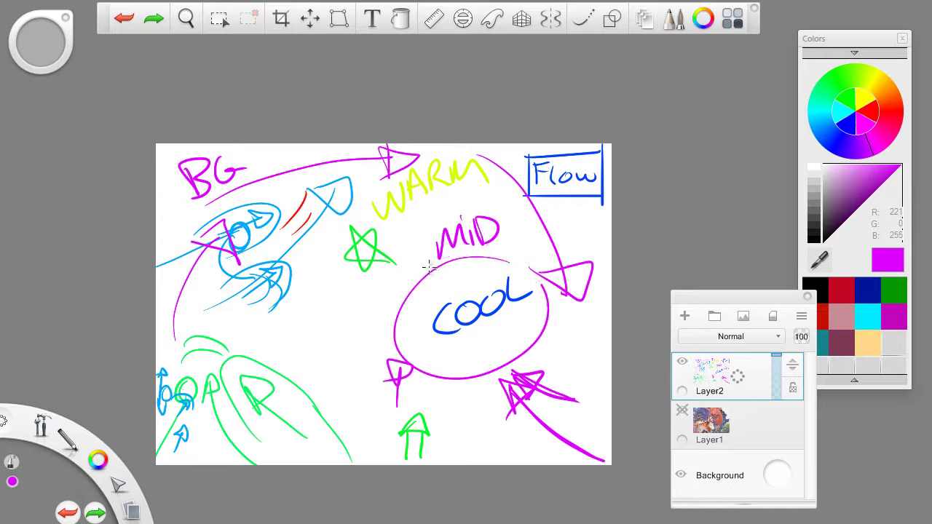
pyautogui.hotkey('ctrl', 'z')
pyautogui.hotkey('ctrl', 'y')
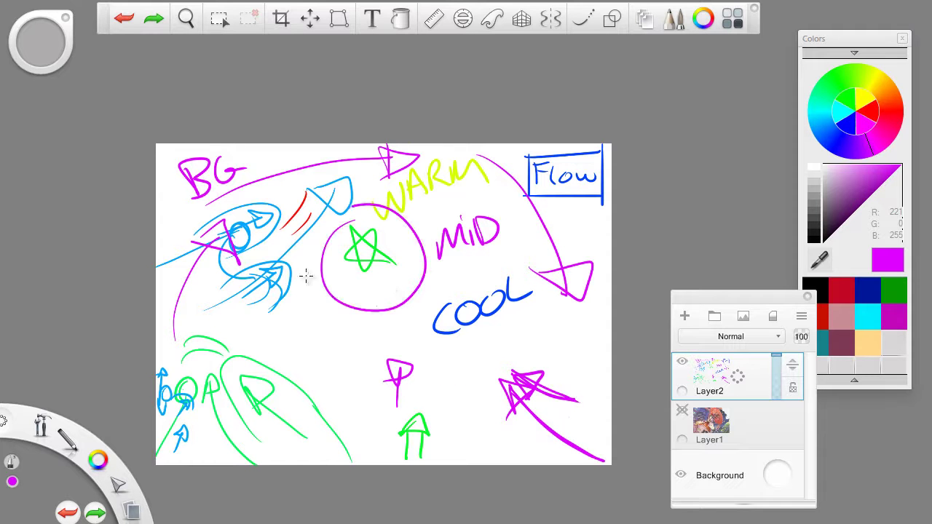
pyautogui.hotkey('ctrl', 'z')
pyautogui.hotkey('ctrl', 'y')
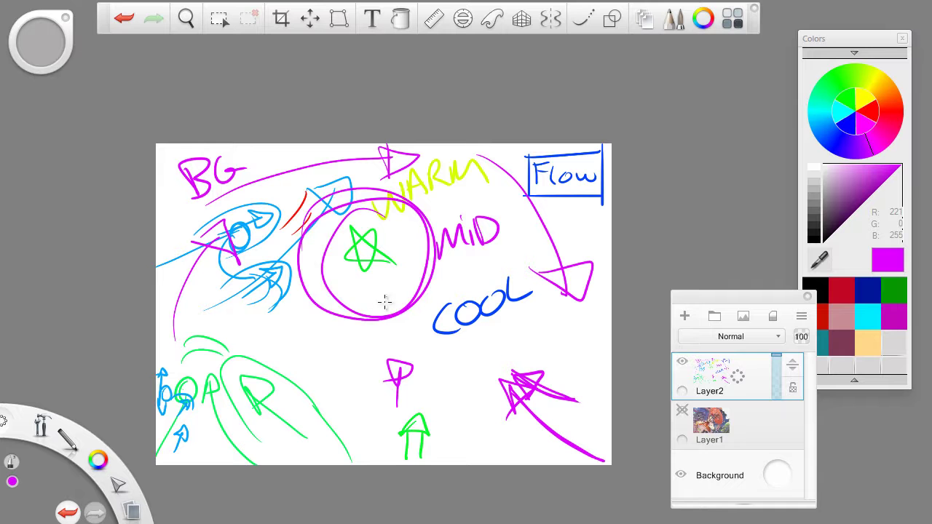
pyautogui.hotkey('ctrl', 'z')
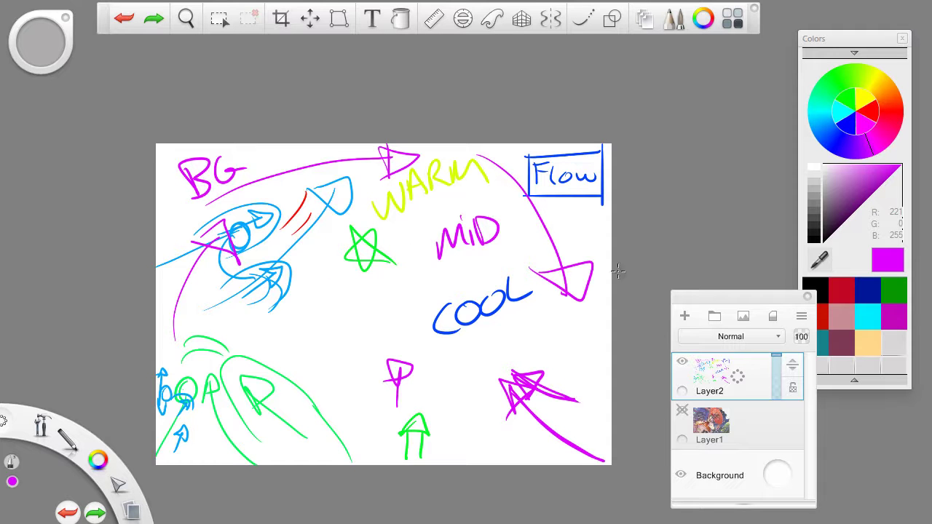
# Check the annotations by toggling Layer2's visibility, and clear everything drawn on Layer2.
pyautogui.click(681, 362)
pyautogui.click(683, 361)
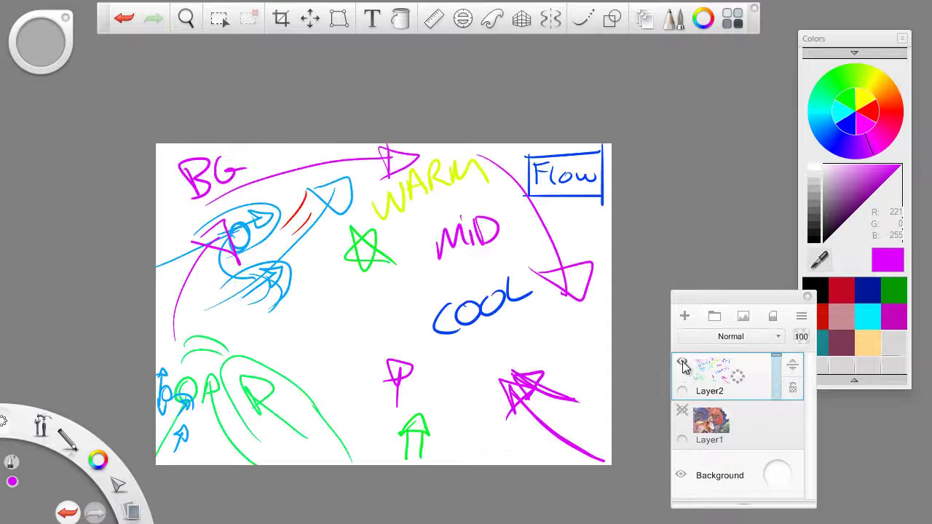
pyautogui.click(683, 364)
pyautogui.click(683, 362)
pyautogui.click(771, 318)
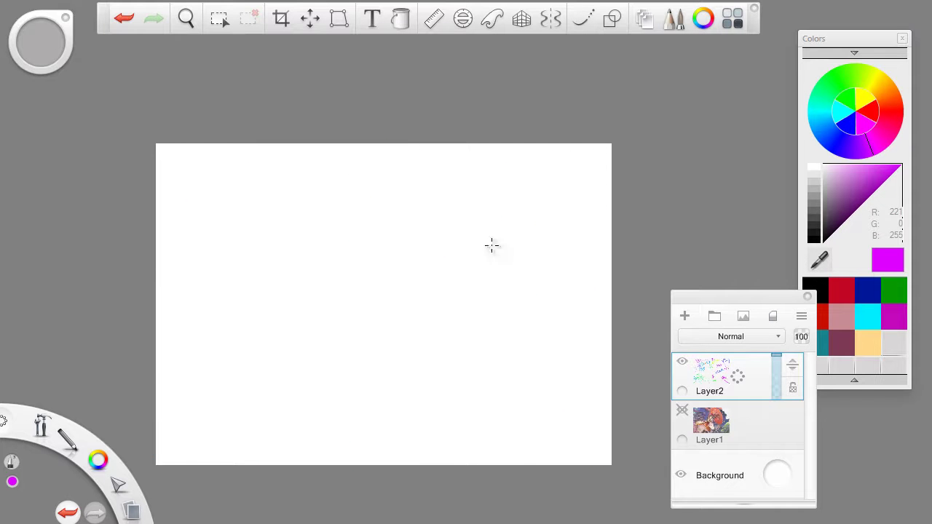
# Draw a black rectangular frame on the blank canvas and a rising diagonal line across its lower-right corner.
pyautogui.press('space')
pyautogui.moveTo(255, 318); pyautogui.dragTo(263, 342)
pyautogui.moveTo(850, 181); pyautogui.dragTo(823, 242)
pyautogui.moveTo(565, 215)
pyautogui.mouseDown()
pyautogui.moveTo(181, 215)
pyautogui.moveTo(198, 465)
pyautogui.moveTo(534, 464)
pyautogui.moveTo(553, 455)
pyautogui.mouseUp()
pyautogui.moveTo(591, 243); pyautogui.dragTo(322, 489)
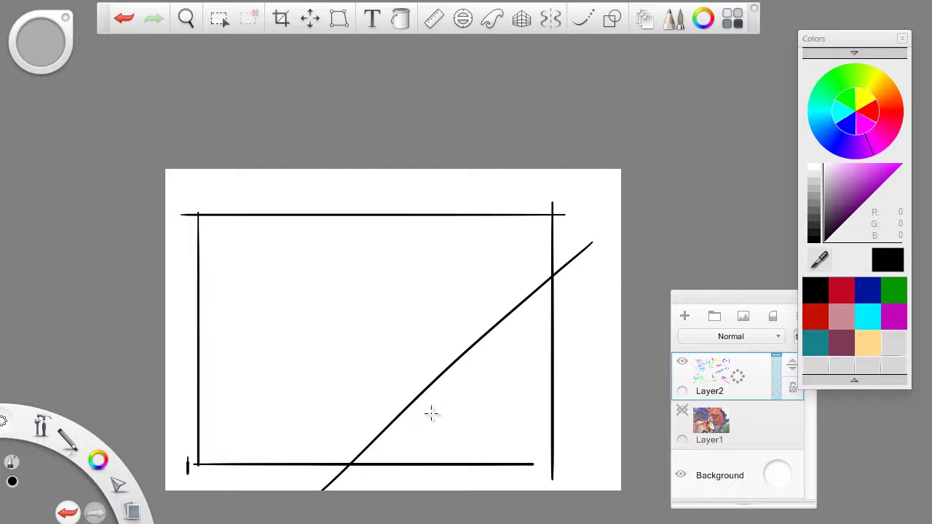
# Try labelling the area below the diagonal "MID", and undo the lettering.
pyautogui.moveTo(422, 446)
pyautogui.mouseDown()
pyautogui.moveTo(435, 402)
pyautogui.moveTo(459, 419)
pyautogui.moveTo(484, 415)
pyautogui.mouseUp()
pyautogui.moveTo(467, 379); pyautogui.dragTo(479, 416)
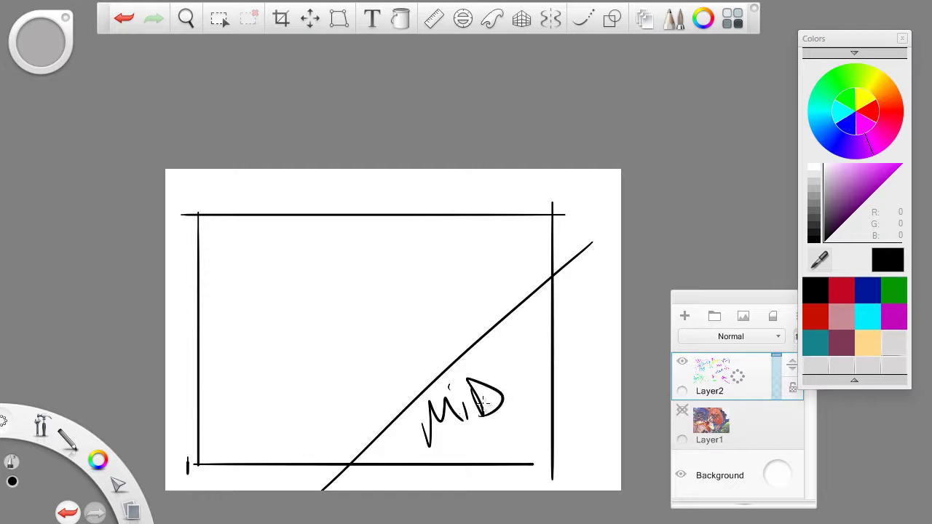
pyautogui.hotkey('ctrl', 'z')
pyautogui.hotkey('ctrl', 'z')
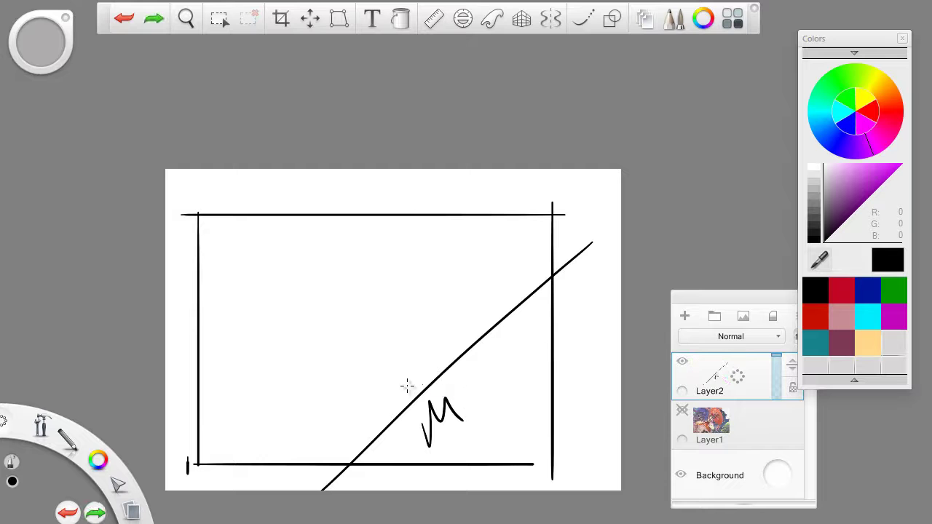
pyautogui.hotkey('ctrl', 'z')
# Write "MID" above the diagonal and draw a second rising diagonal on the label's upper-left side.
pyautogui.moveTo(289, 402)
pyautogui.mouseDown()
pyautogui.moveTo(343, 364)
pyautogui.moveTo(361, 388)
pyautogui.mouseUp()
pyautogui.moveTo(367, 367); pyautogui.dragTo(369, 386)
pyautogui.moveTo(374, 340); pyautogui.dragTo(399, 378)
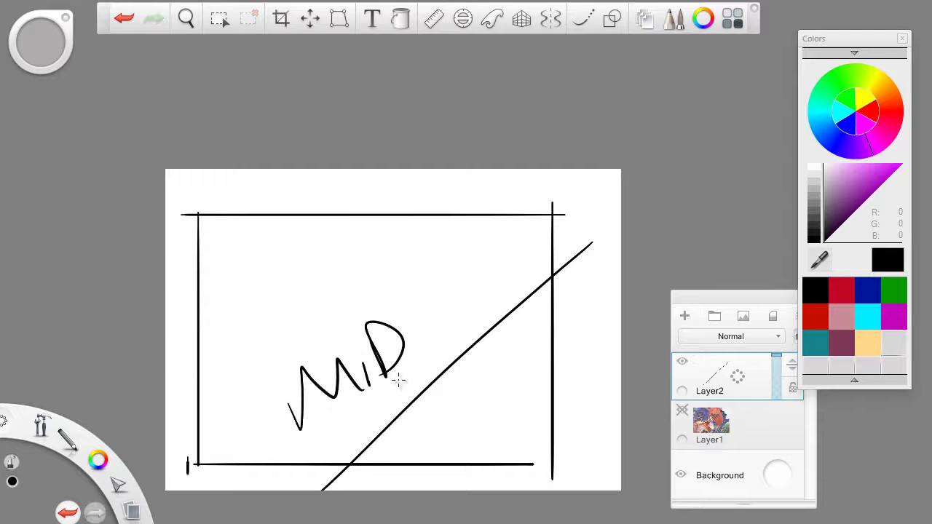
pyautogui.moveTo(176, 452); pyautogui.dragTo(527, 170)
# Label the frame's lower-right section "Fore" and its upper-left section "BG".
pyautogui.moveTo(420, 428); pyautogui.dragTo(439, 460)
pyautogui.moveTo(415, 441)
pyautogui.mouseDown()
pyautogui.moveTo(447, 407)
pyautogui.moveTo(523, 396)
pyautogui.mouseUp()
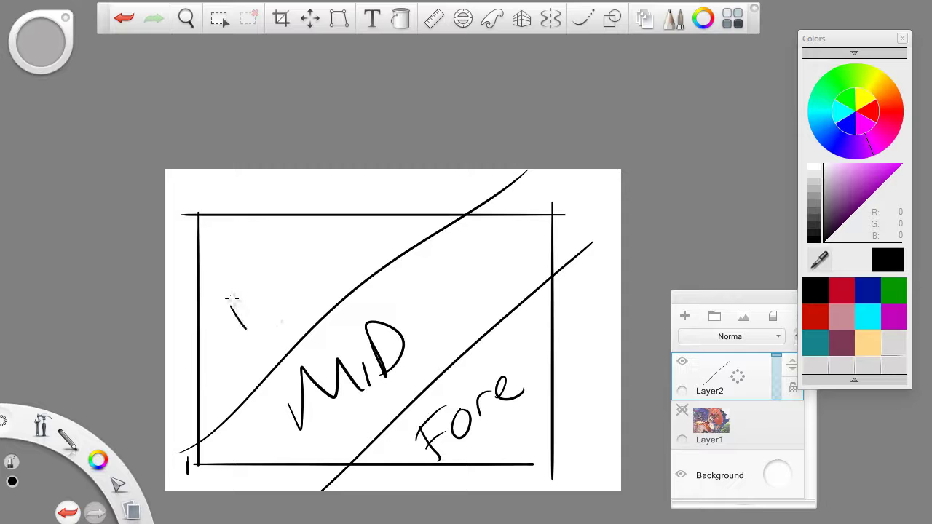
pyautogui.moveTo(231, 297); pyautogui.dragTo(248, 329)
pyautogui.moveTo(286, 253)
pyautogui.mouseDown()
pyautogui.moveTo(272, 258)
pyautogui.moveTo(321, 266)
pyautogui.mouseUp()
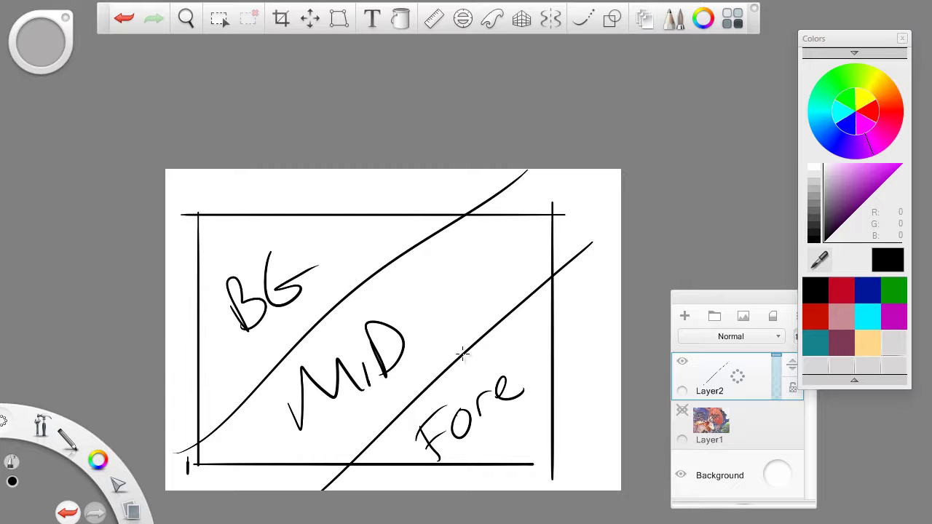
# Try freehand strokes across the middle band of the diagram, and undo them.
pyautogui.press('space')
pyautogui.press('space')
pyautogui.moveTo(379, 386); pyautogui.dragTo(388, 346)
pyautogui.moveTo(471, 312)
pyautogui.mouseDown()
pyautogui.moveTo(471, 446)
pyautogui.moveTo(441, 446)
pyautogui.moveTo(357, 369)
pyautogui.moveTo(358, 396)
pyautogui.moveTo(373, 373)
pyautogui.mouseUp()
pyautogui.hotkey('ctrl', 'z')
pyautogui.hotkey('ctrl', 'z')
pyautogui.hotkey('ctrl', 'z')
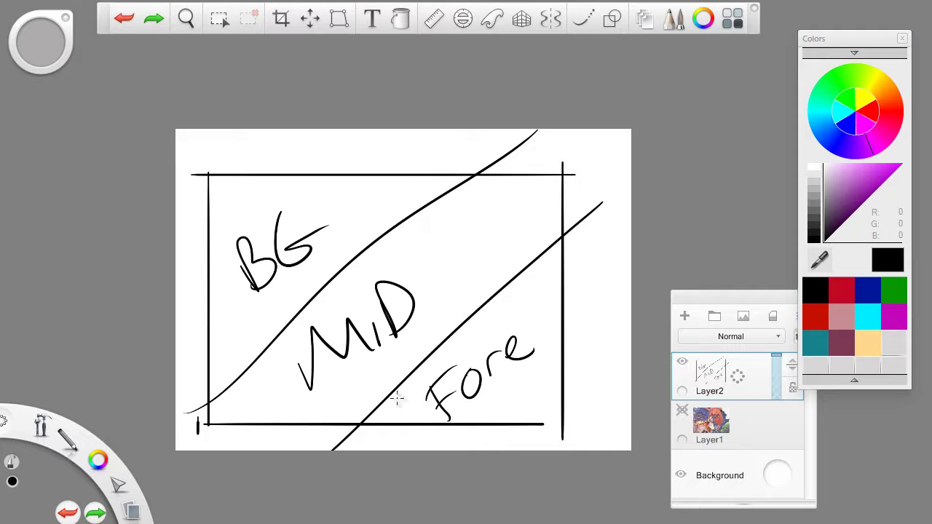
# Try circling the MID label and adding strokes across the neighbouring sections, and undo them.
pyautogui.moveTo(351, 254)
pyautogui.mouseDown()
pyautogui.moveTo(364, 436)
pyautogui.moveTo(376, 364)
pyautogui.mouseUp()
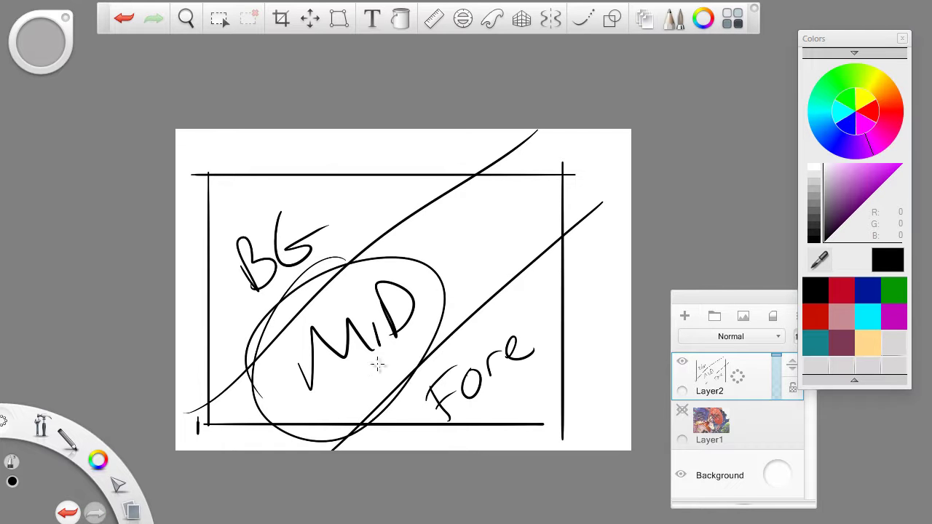
pyautogui.hotkey('ctrl', 'z')
pyautogui.moveTo(402, 248)
pyautogui.mouseDown()
pyautogui.moveTo(372, 410)
pyautogui.moveTo(415, 348)
pyautogui.mouseUp()
pyautogui.hotkey('ctrl', 'z')
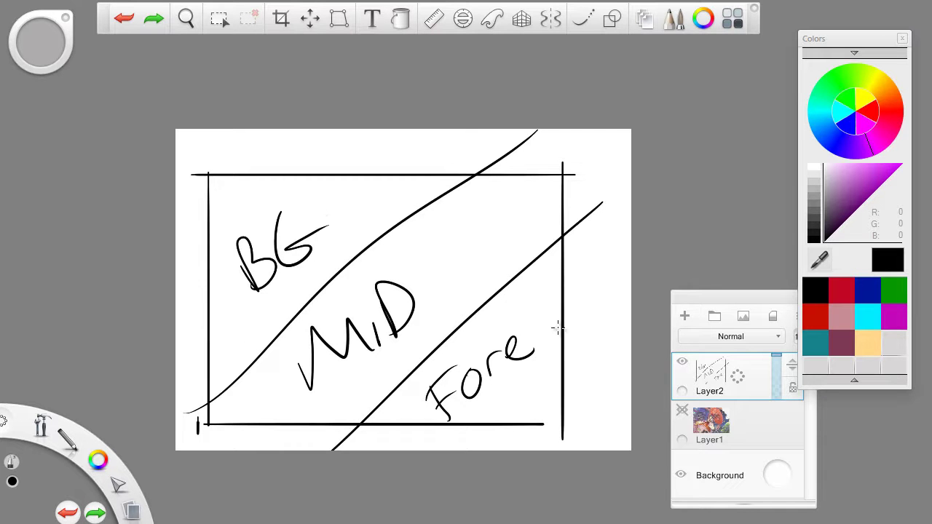
pyautogui.press('space')
pyautogui.moveTo(218, 326)
pyautogui.mouseDown()
pyautogui.moveTo(287, 251)
pyautogui.moveTo(364, 270)
pyautogui.moveTo(376, 291)
pyautogui.mouseUp()
pyautogui.hotkey('ctrl', 'z')
pyautogui.moveTo(420, 437)
pyautogui.mouseDown()
pyautogui.moveTo(372, 217)
pyautogui.moveTo(380, 217)
pyautogui.mouseUp()
pyautogui.hotkey('ctrl', 'z')
# Hide the interface panels and clear the whole BG, MID and Fore diagram from the canvas.
pyautogui.press('space')
pyautogui.moveTo(517, 248); pyautogui.dragTo(532, 214)
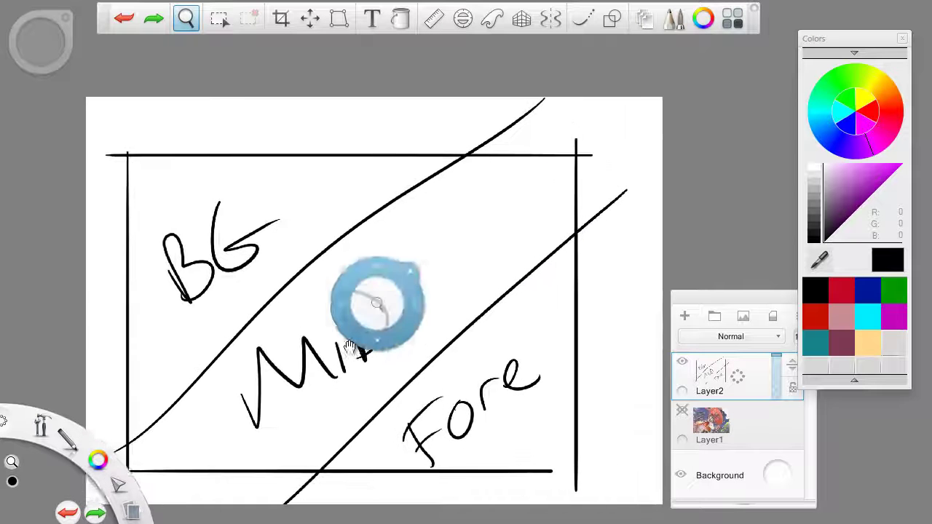
pyautogui.moveTo(349, 346); pyautogui.dragTo(441, 278)
pyautogui.press('space')
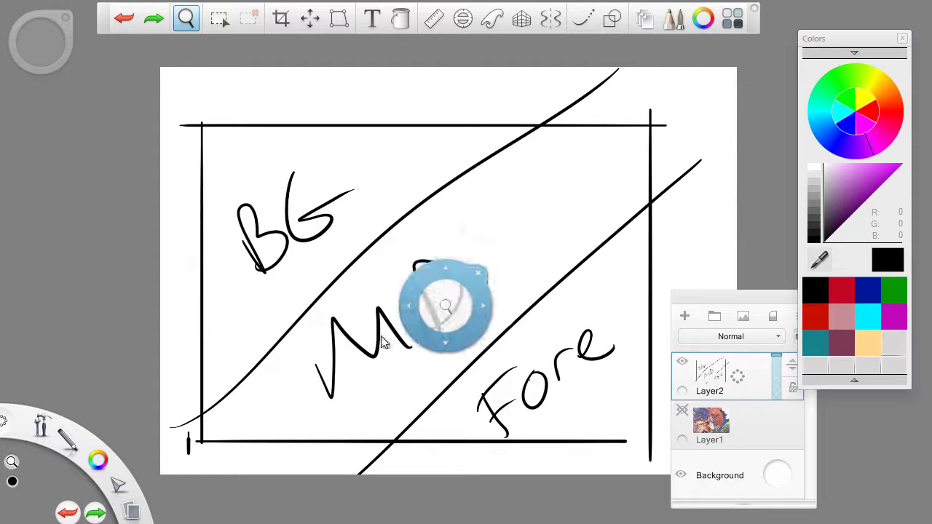
pyautogui.moveTo(437, 313); pyautogui.dragTo(400, 325)
pyautogui.moveTo(364, 382); pyautogui.dragTo(408, 308)
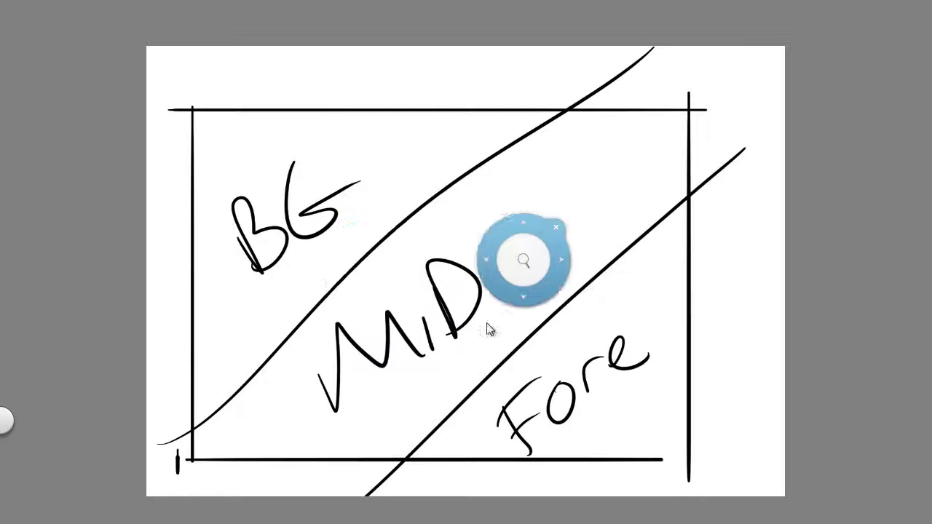
pyautogui.moveTo(482, 300); pyautogui.dragTo(405, 353)
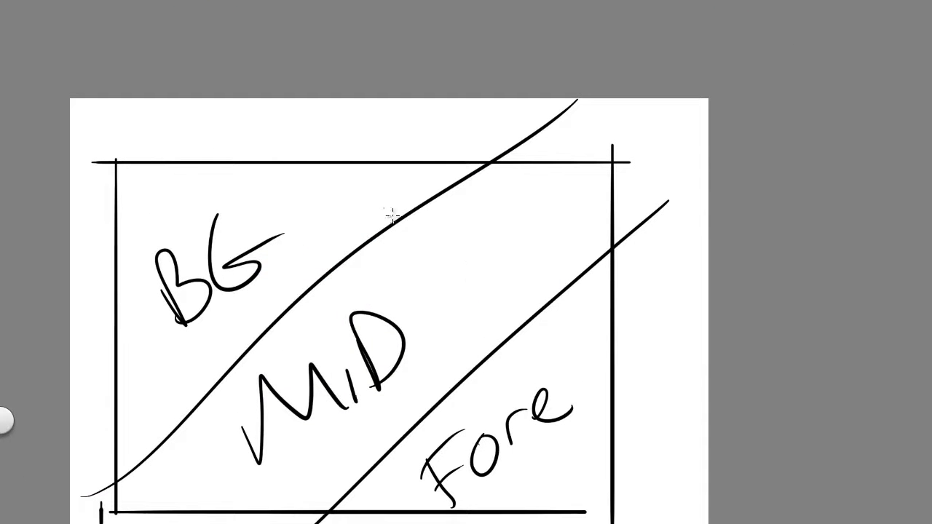
pyautogui.press('Delete')
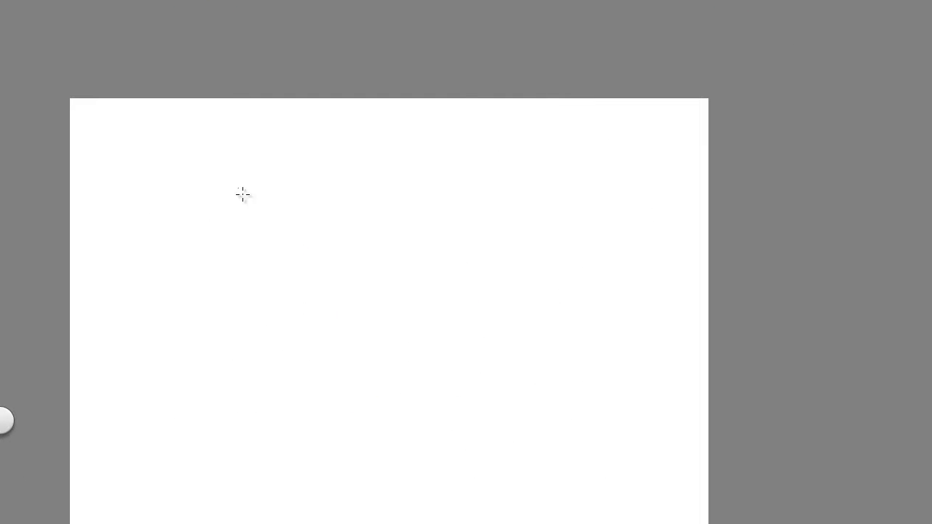
# Write "Forceful" in black across the upper part of the blank canvas.
pyautogui.moveTo(178, 209)
pyautogui.mouseDown()
pyautogui.moveTo(202, 214)
pyautogui.moveTo(279, 164)
pyautogui.moveTo(320, 193)
pyautogui.moveTo(354, 169)
pyautogui.moveTo(403, 187)
pyautogui.mouseUp()
pyautogui.moveTo(410, 139); pyautogui.dragTo(415, 193)
pyautogui.press('space')
pyautogui.moveTo(243, 339); pyautogui.dragTo(209, 303)
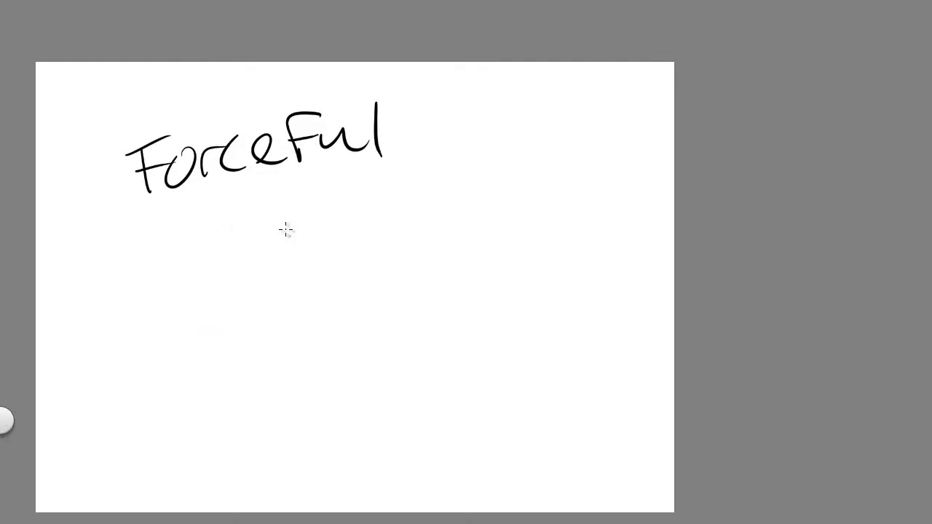